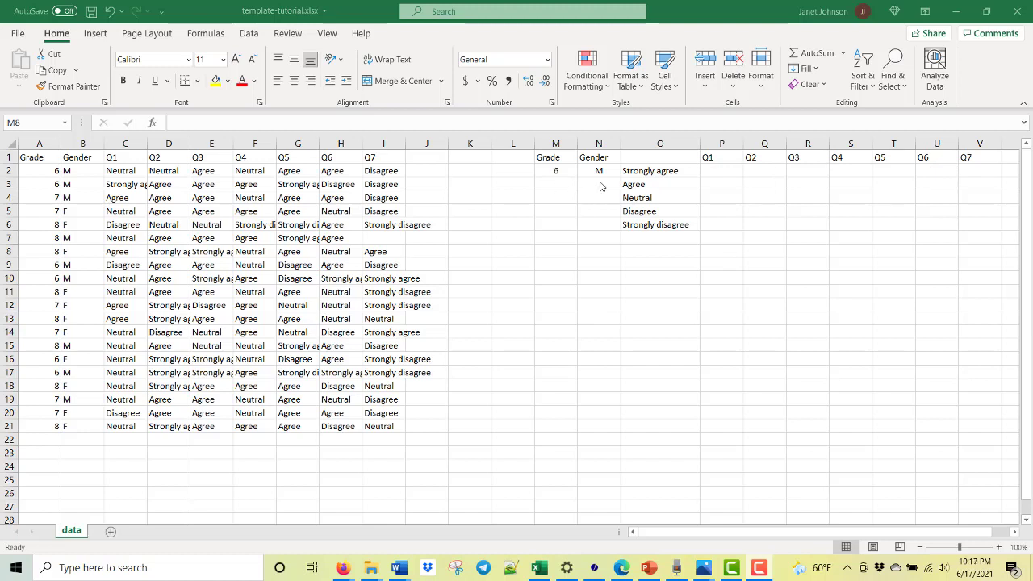
- Start a COUNTIFS formula in P2 with the grade data A2:A21 as the first criteria range
click(728, 171)
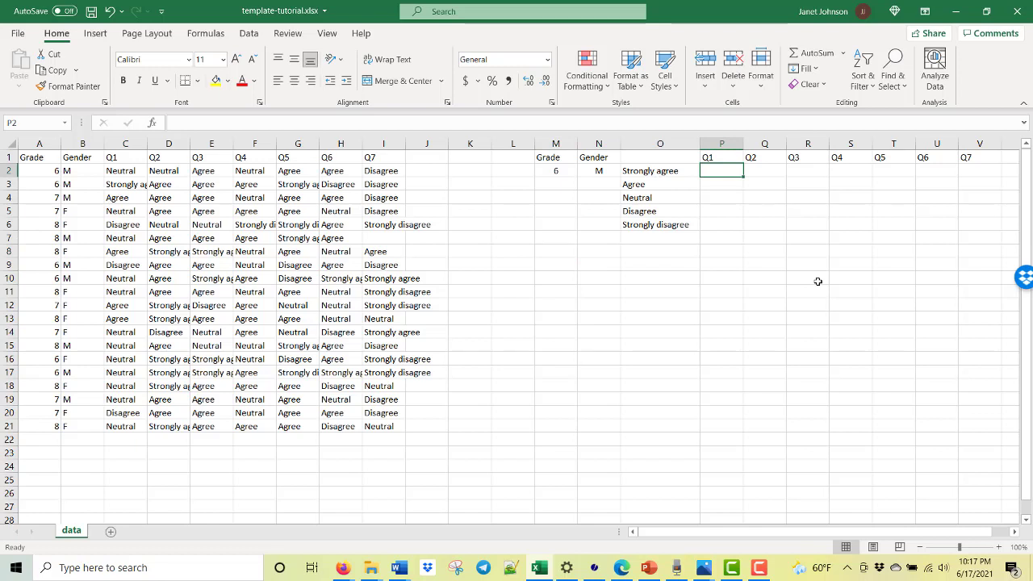
text(=)
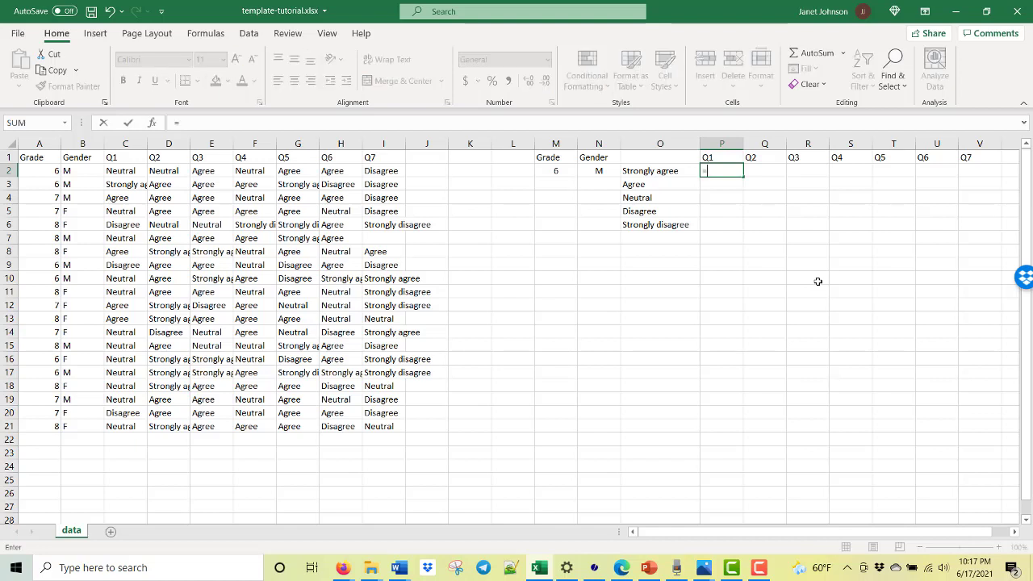
text(COUNTIF)
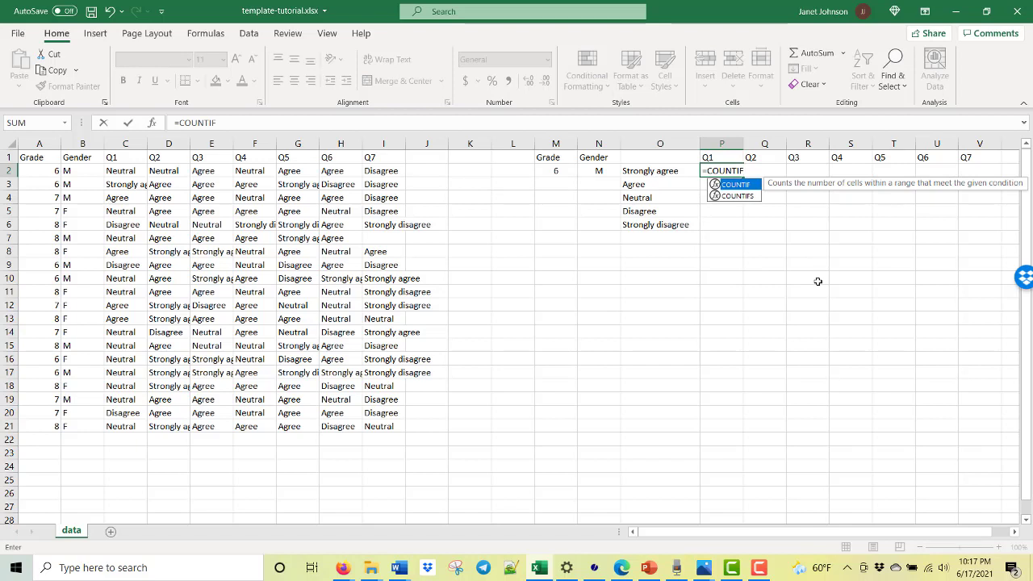
text(S)
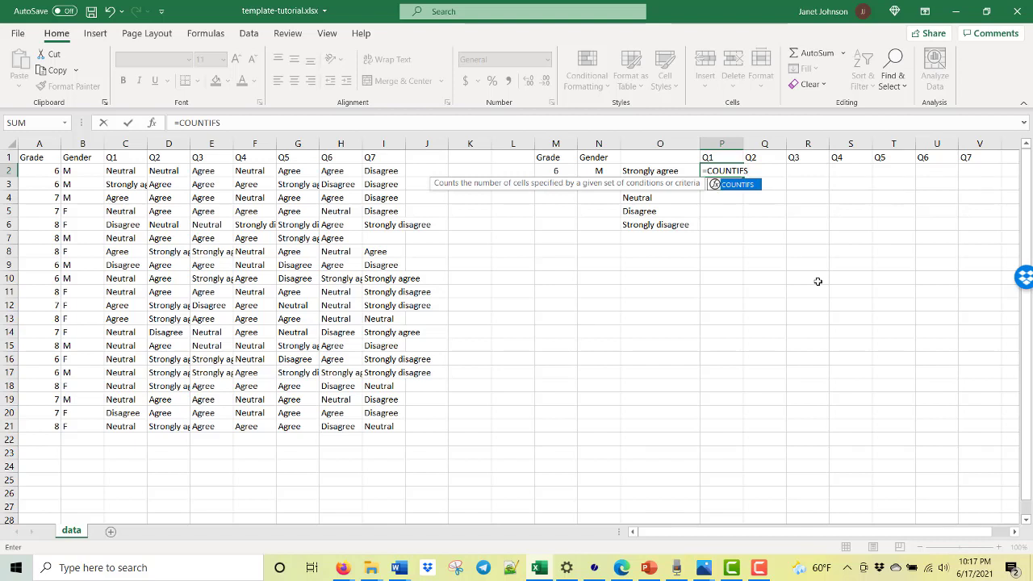
text(()
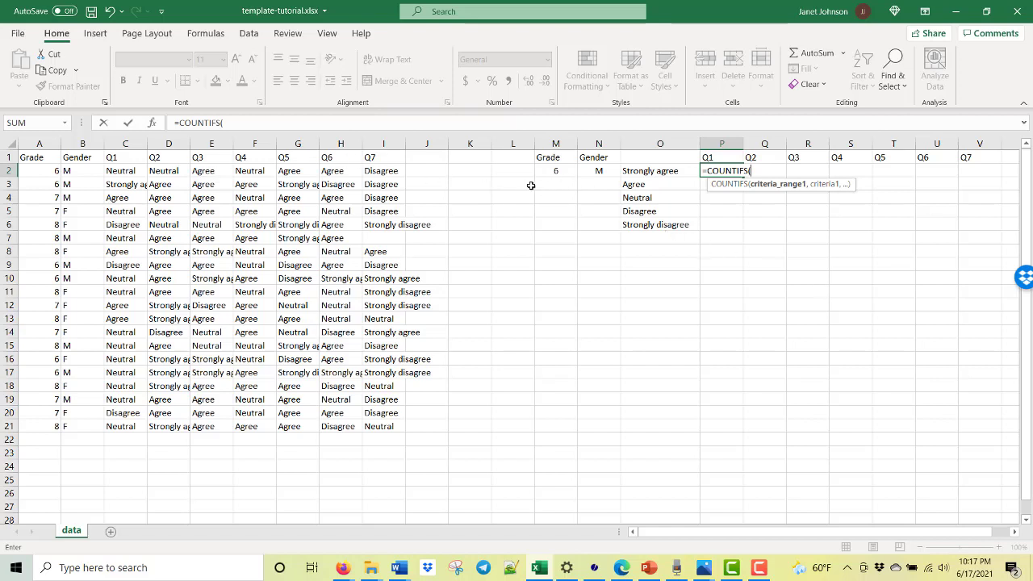
click(35, 174)
drag(35, 174, 14, 427)
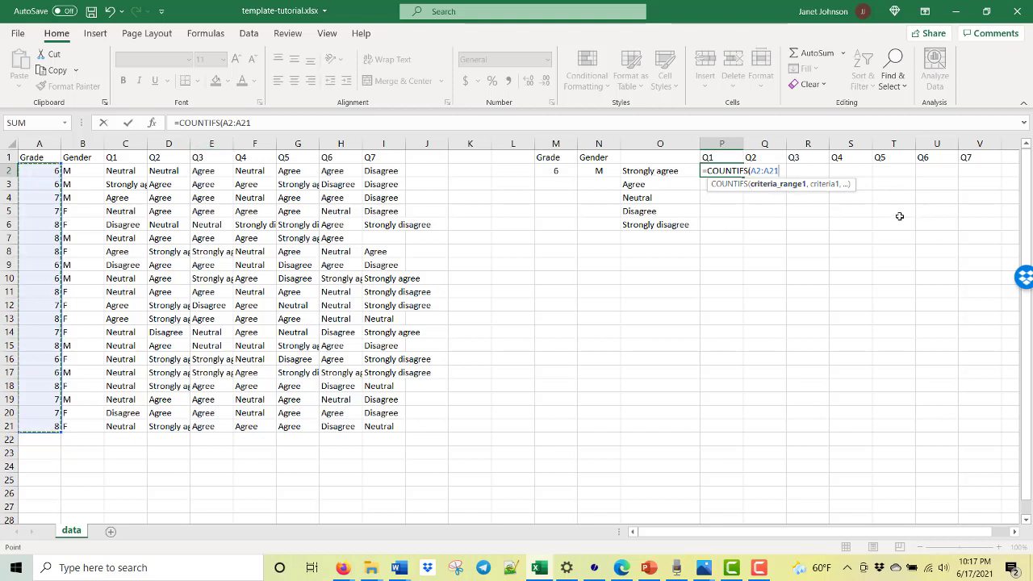
- Make the grade range in the formula fully absolute as $A$2:$A$21 and end the argument with a comma
click(223, 123)
text($)
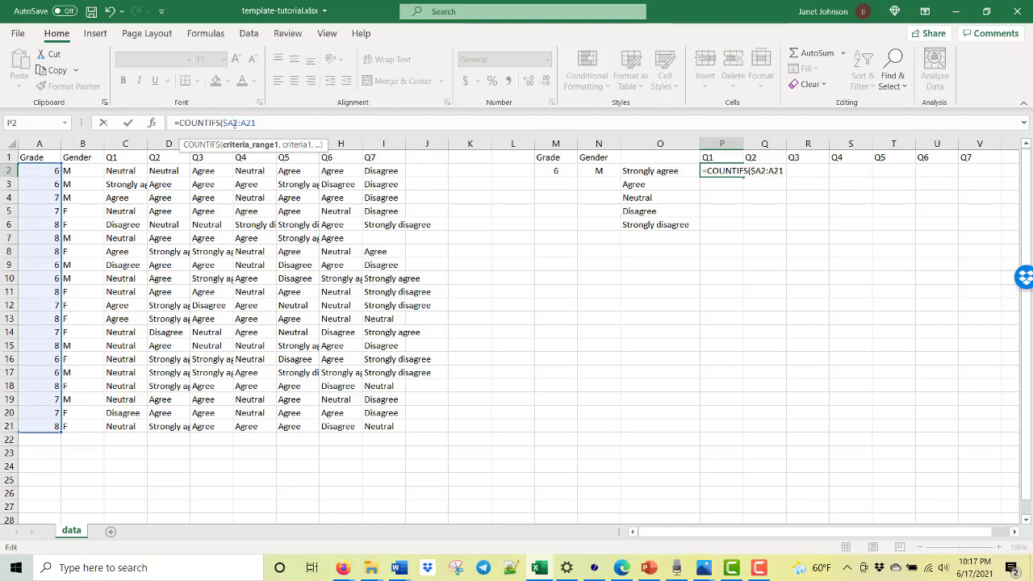
click(232, 123)
text($)
click(247, 123)
text($)
click(255, 122)
text($A$)
click(306, 123)
text(,)
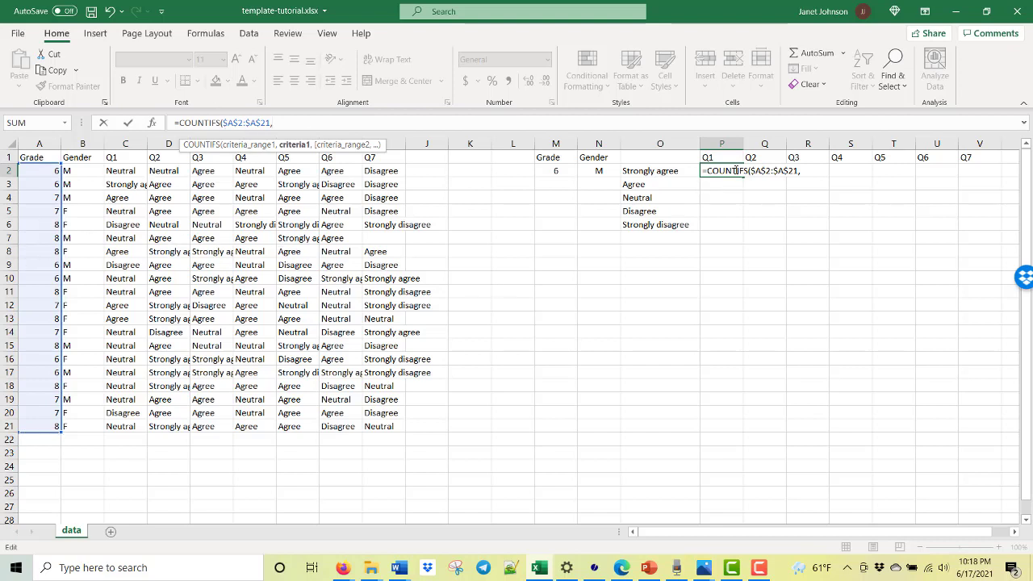
- Add the summary table's grade cell as the first criterion, written as the absolute reference $M$2, followed by a comma
click(564, 170)
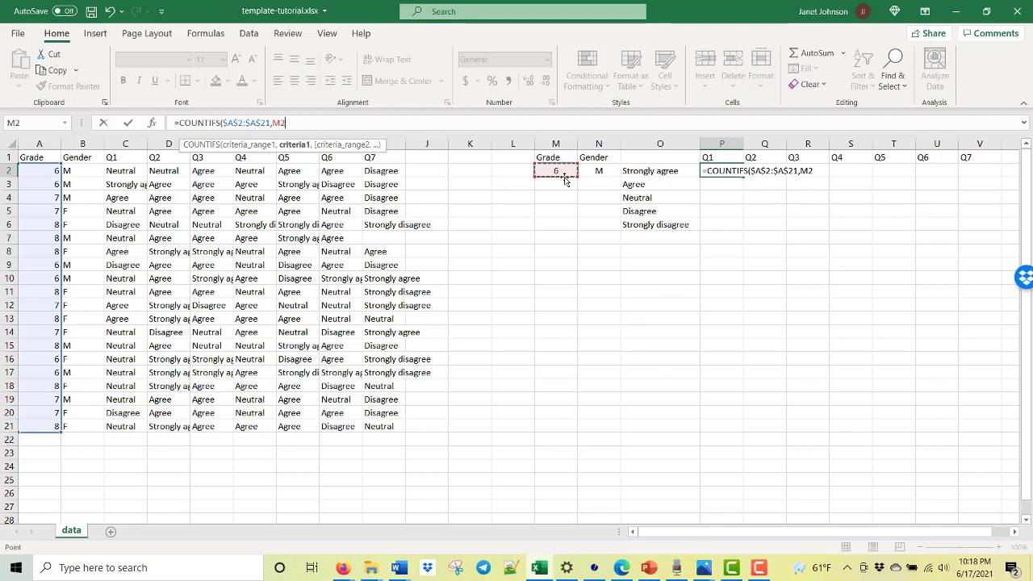
click(272, 123)
text($A)
text($M$2)
text(,)
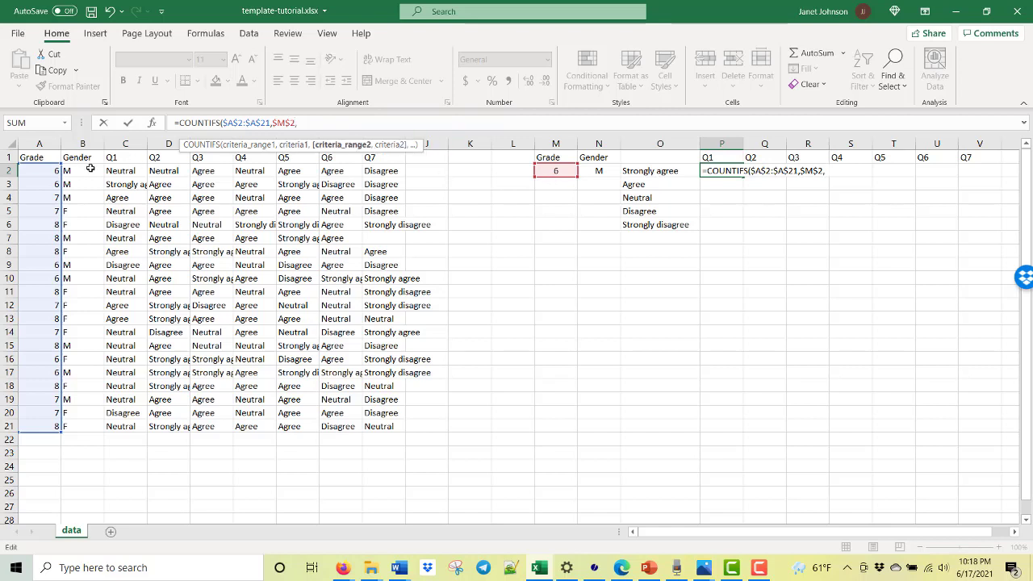
- Add the gender data as the second criteria range with the absolute reference $B$2:$B$21, followed by a comma
drag(91, 168, 78, 424)
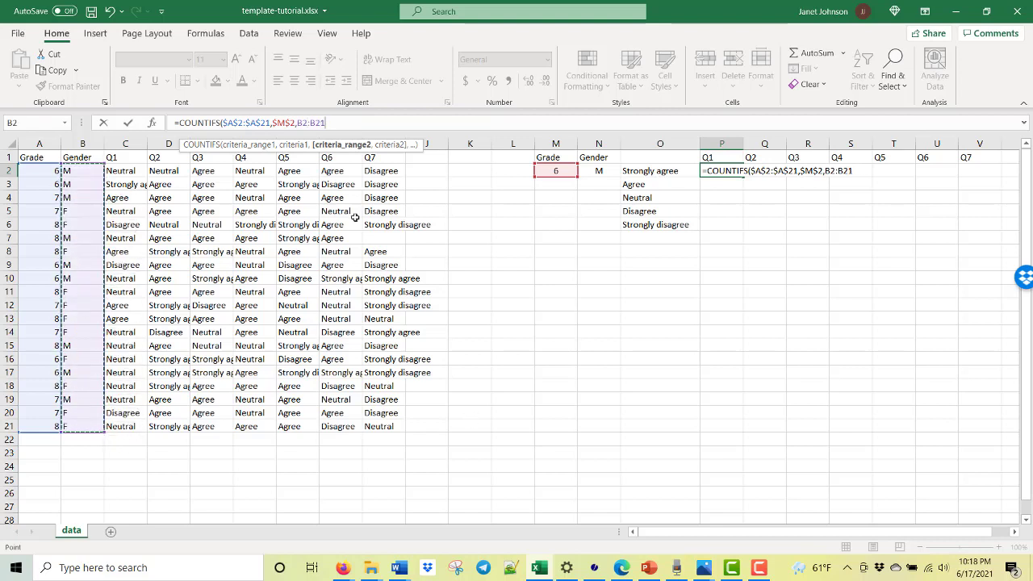
click(298, 123)
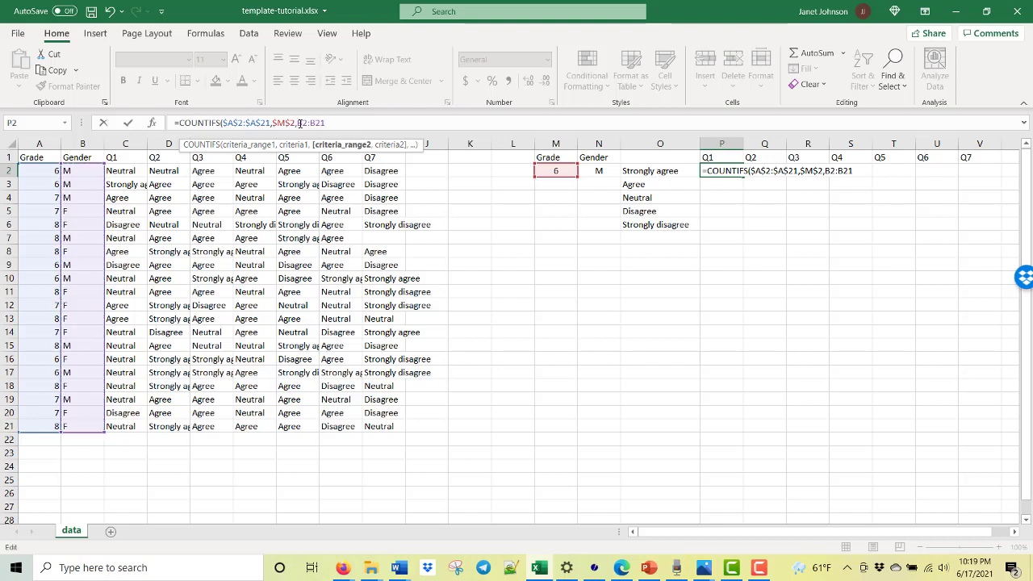
text($)
click(307, 123)
text($B$)
click(321, 123)
text($B$)
click(331, 123)
text($)
text(,)
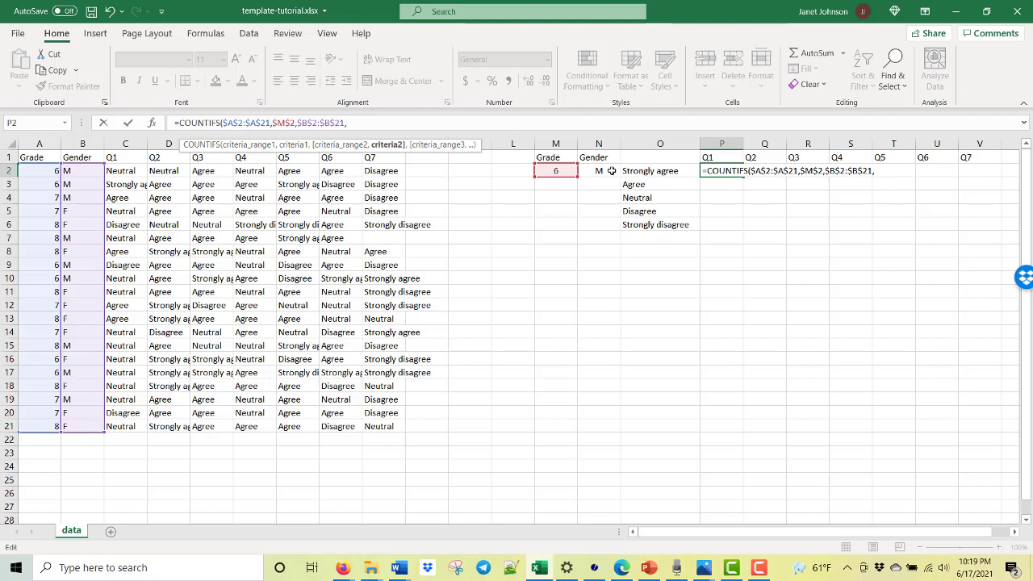
- Add the summary table's gender cell as the second criterion, written as the absolute reference $N$2, followed by a comma
click(612, 171)
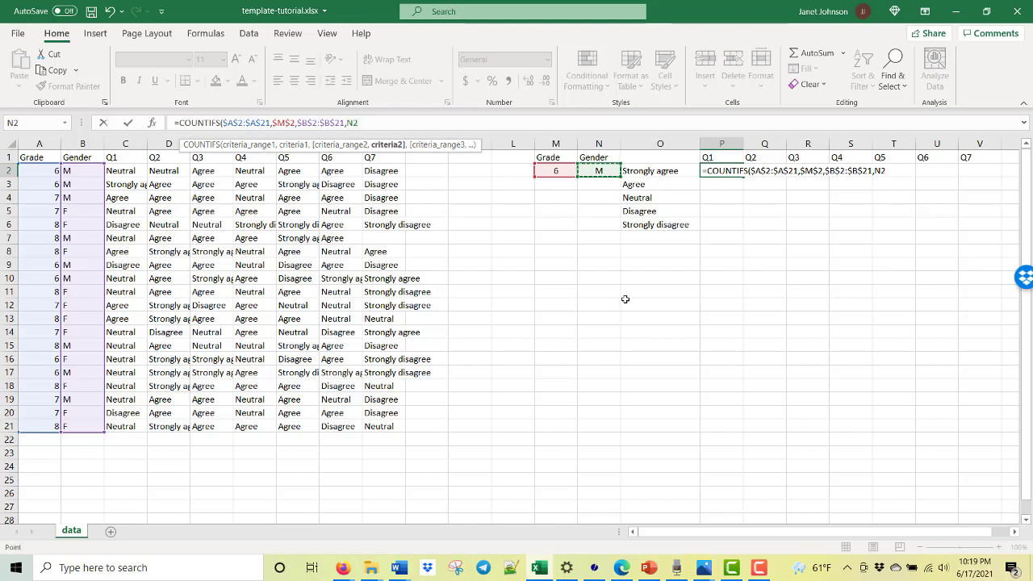
click(351, 122)
text($)
click(360, 123)
text($N$)
click(385, 122)
text(,)
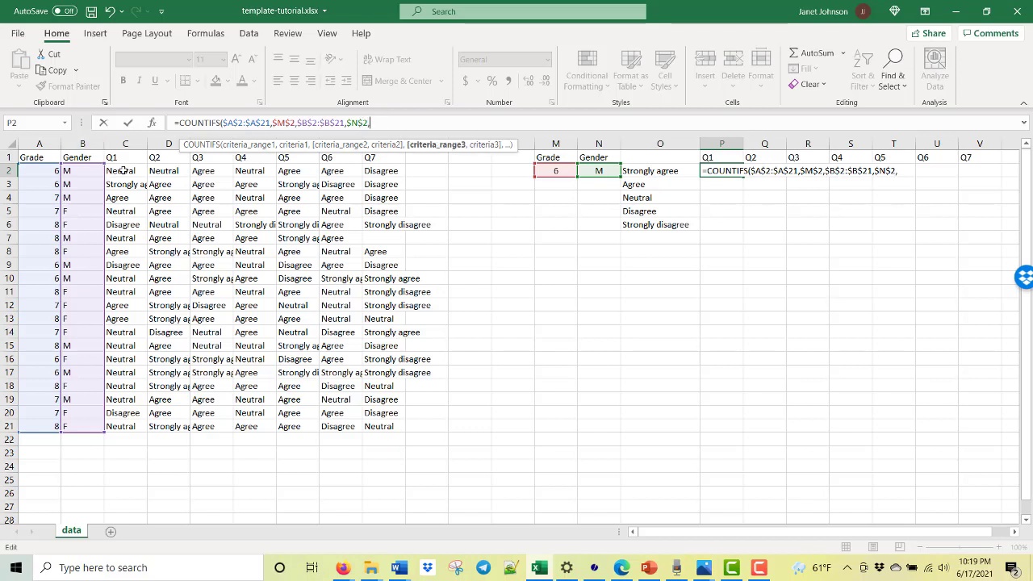
- Add the Q1 responses as the third criteria range with only the rows locked, C$2:C$21, followed by a comma
drag(121, 173, 143, 429)
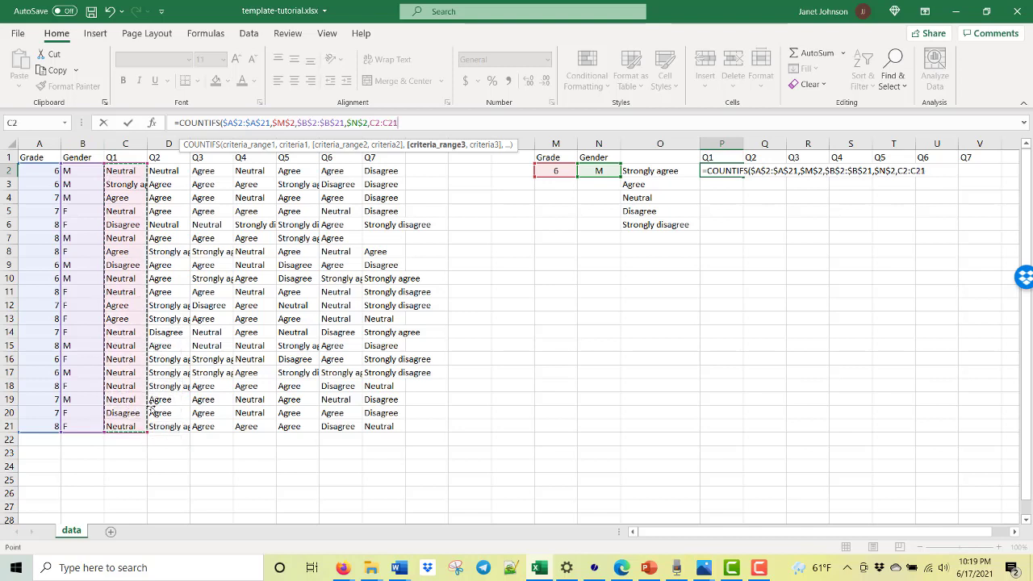
click(376, 123)
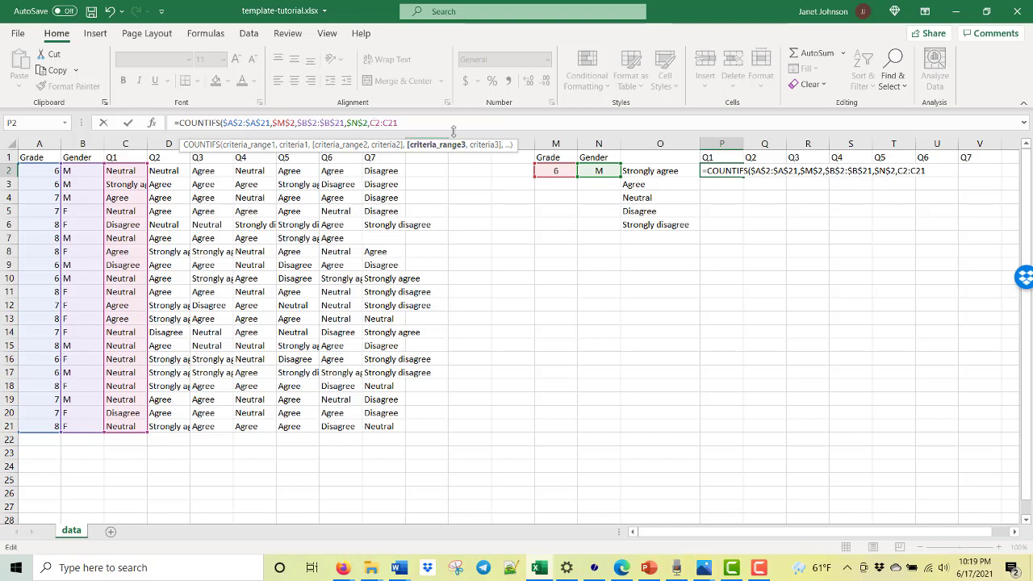
text($M)
text($21,)
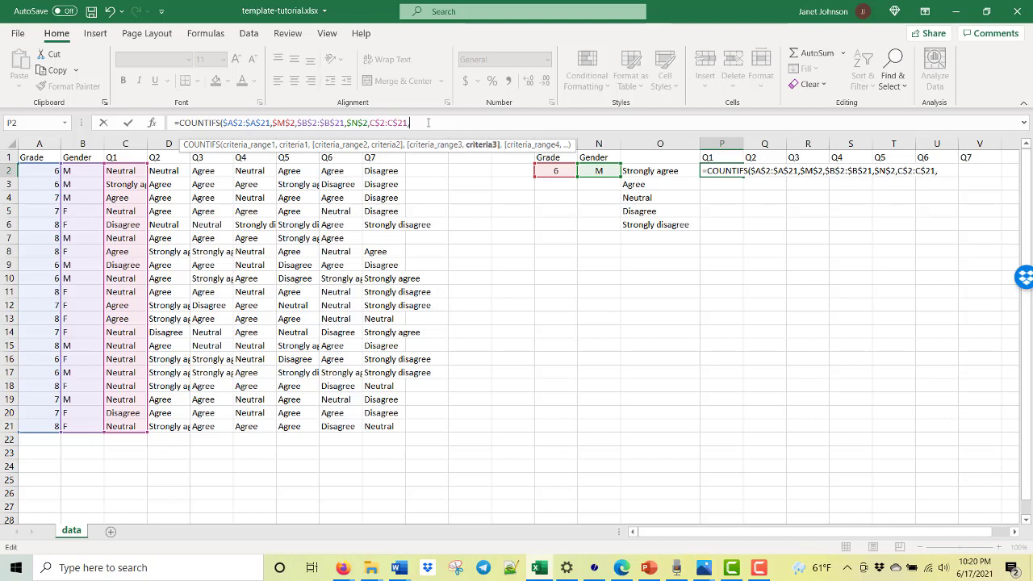
- Complete the formula with O2 as the third criterion and fill it down from P2 to P6
click(680, 179)
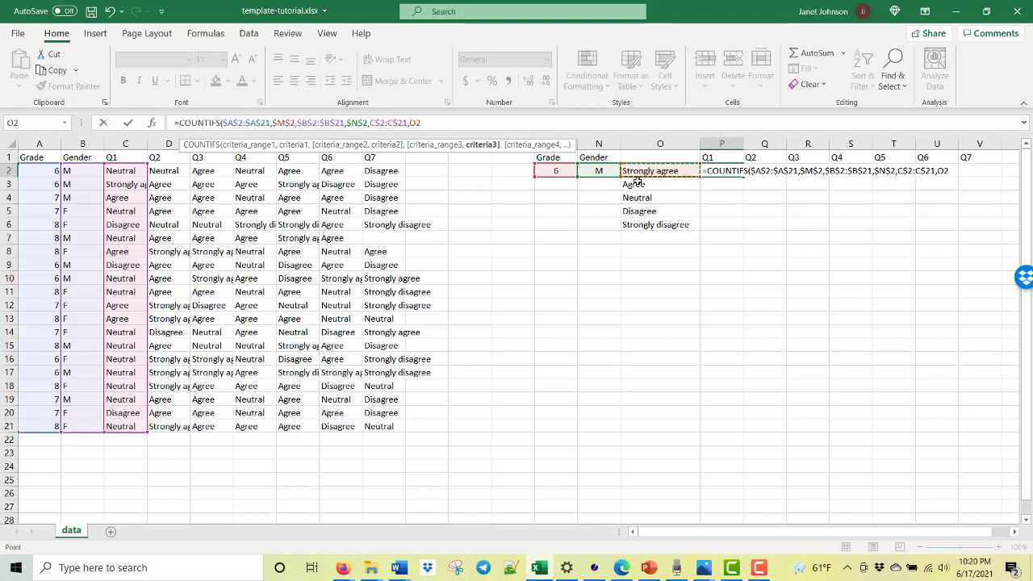
text())
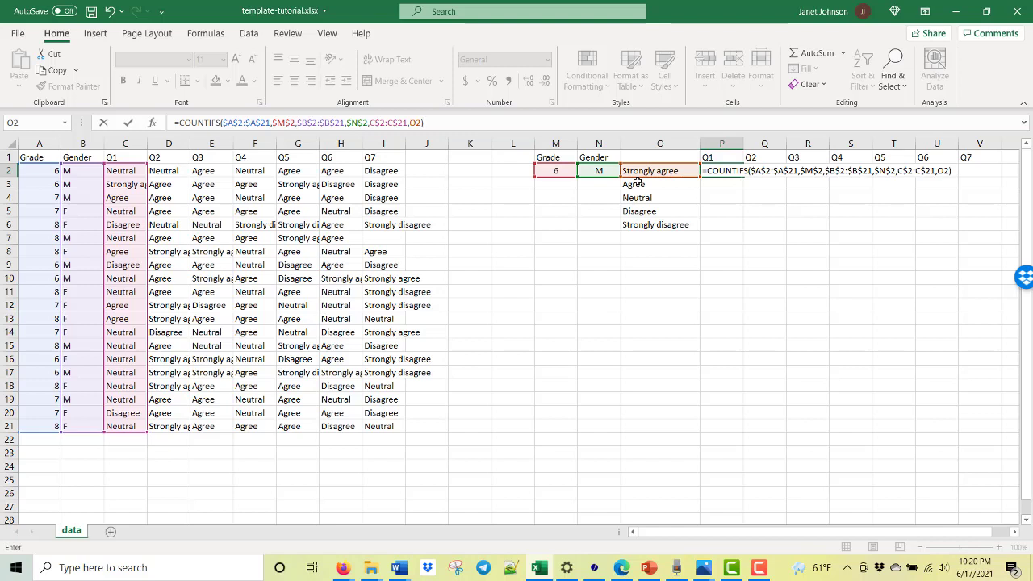
key(Return)
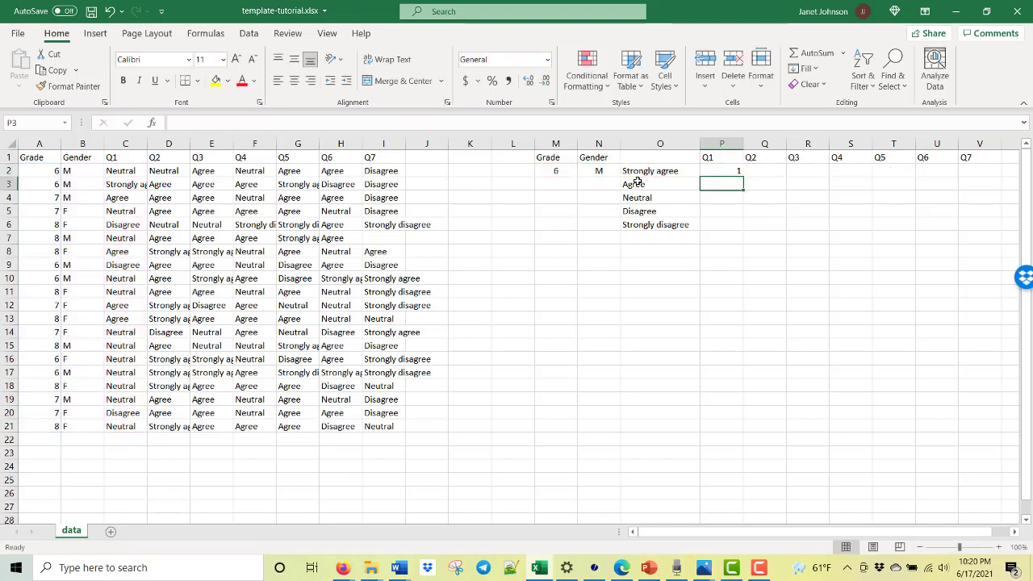
click(726, 169)
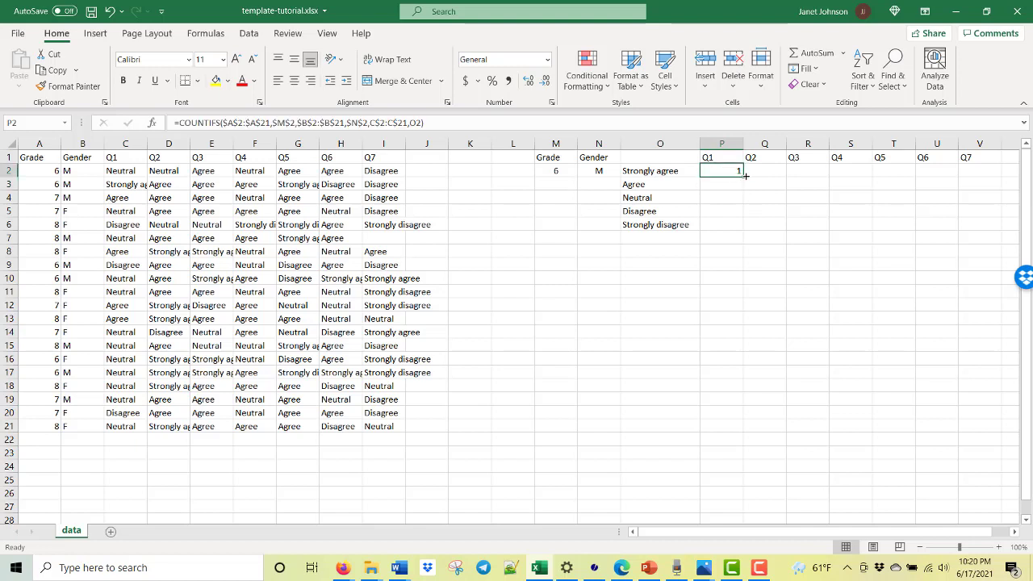
drag(742, 176, 744, 228)
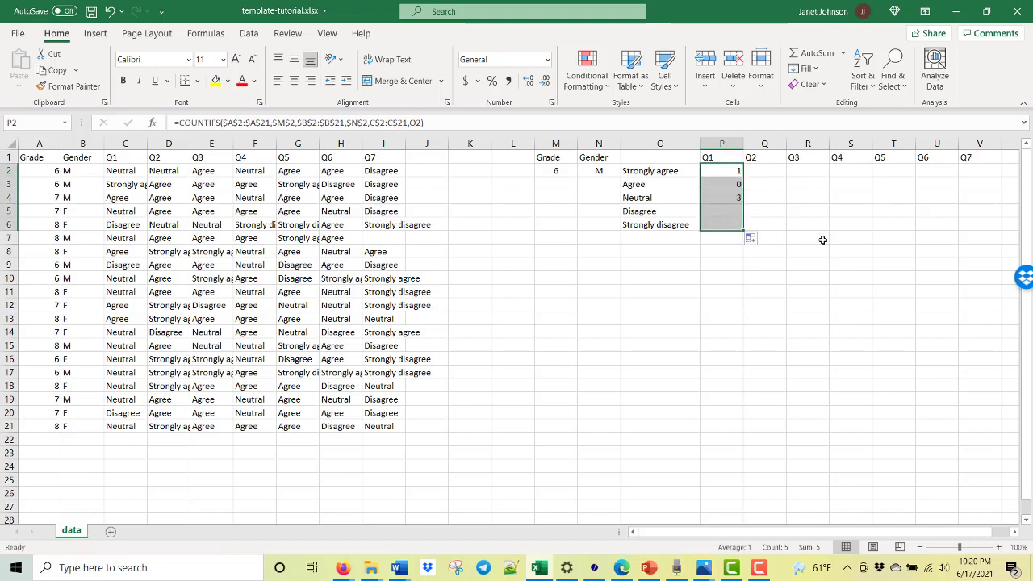
- Inspect the references of the copied COUNTIFS formula in P4 without changing it
click(731, 197)
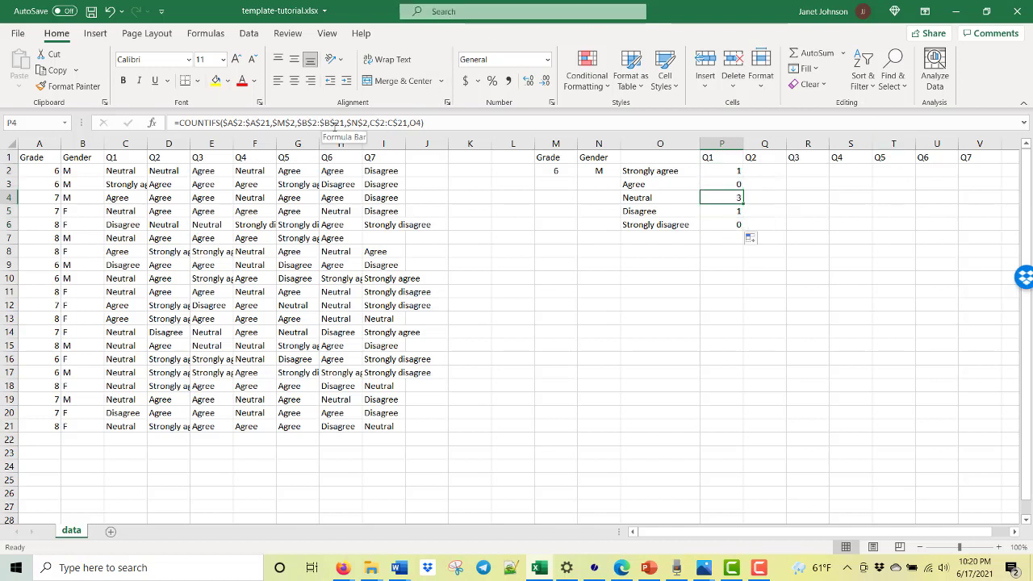
click(335, 123)
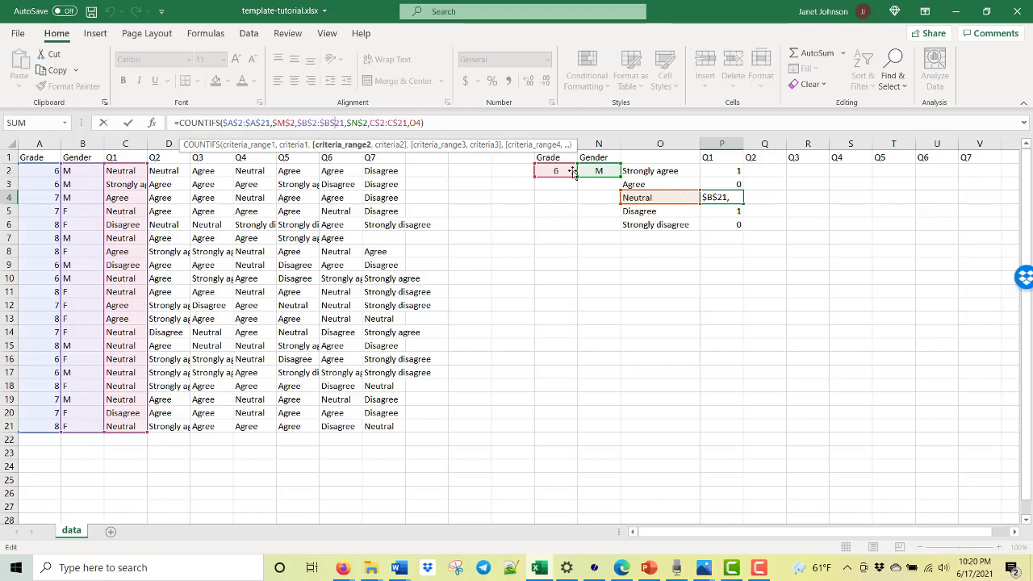
key(Return)
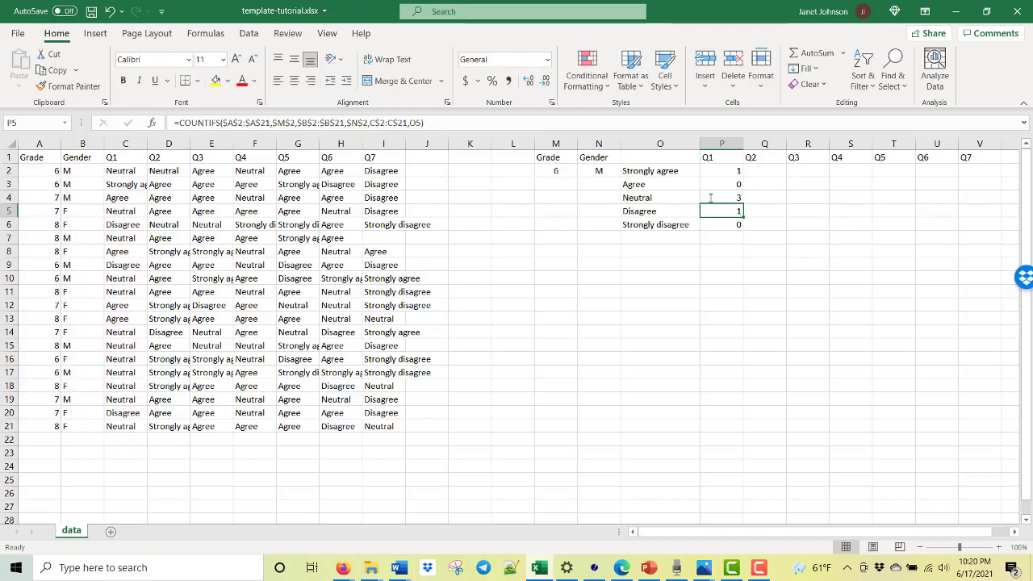
- Fill the Q1 formulas in P2:P6 across to the Q7 column and examine the references in Q4
mouse_move(722, 172)
mouse_down()
mouse_move(731, 238)
mouse_move(726, 169)
mouse_up()
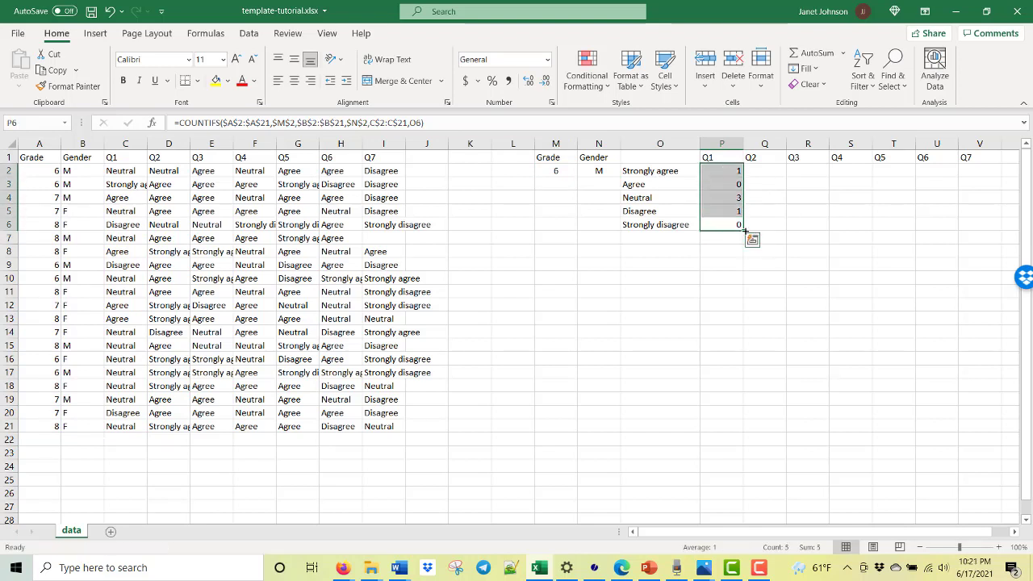
drag(743, 231, 988, 223)
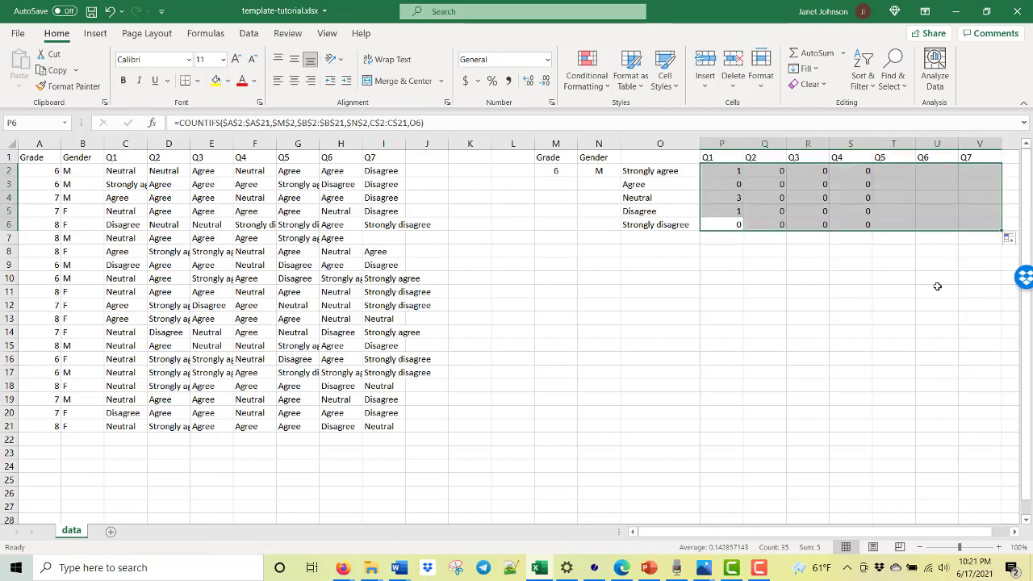
click(779, 196)
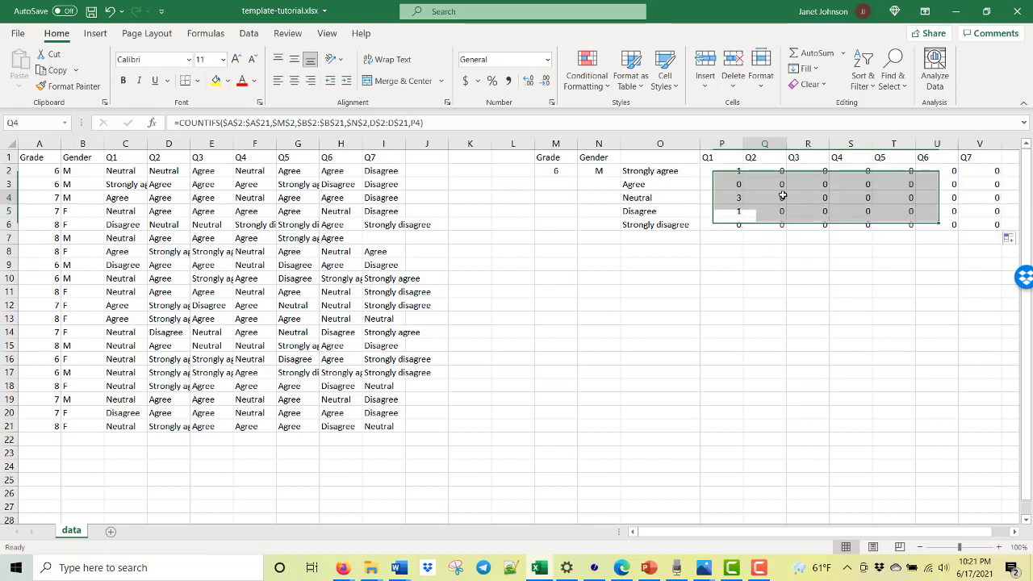
click(401, 122)
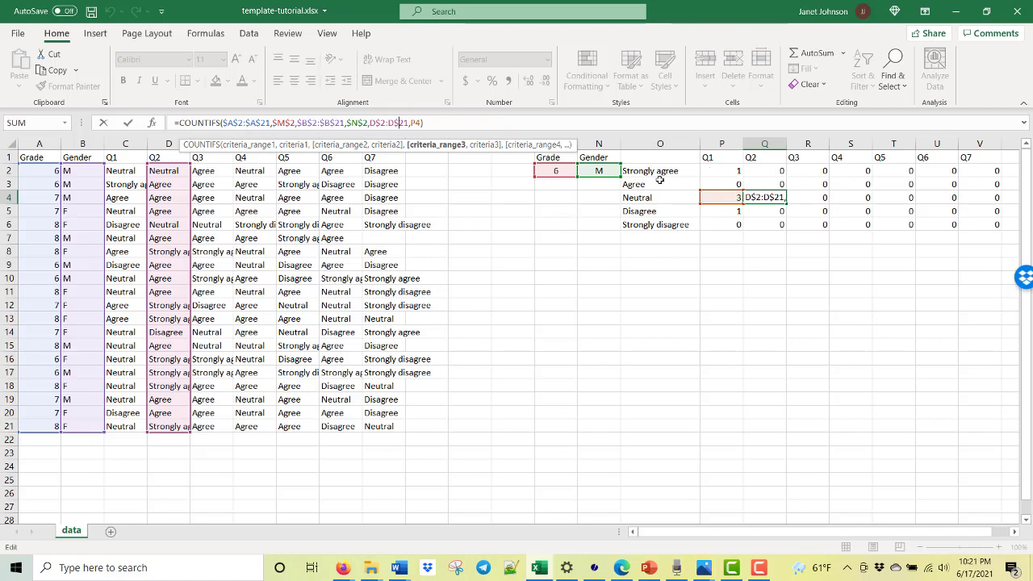
- Lock the column of the last criterion in P2's formula as $O2 and fill the formula through P2:V6
click(721, 164)
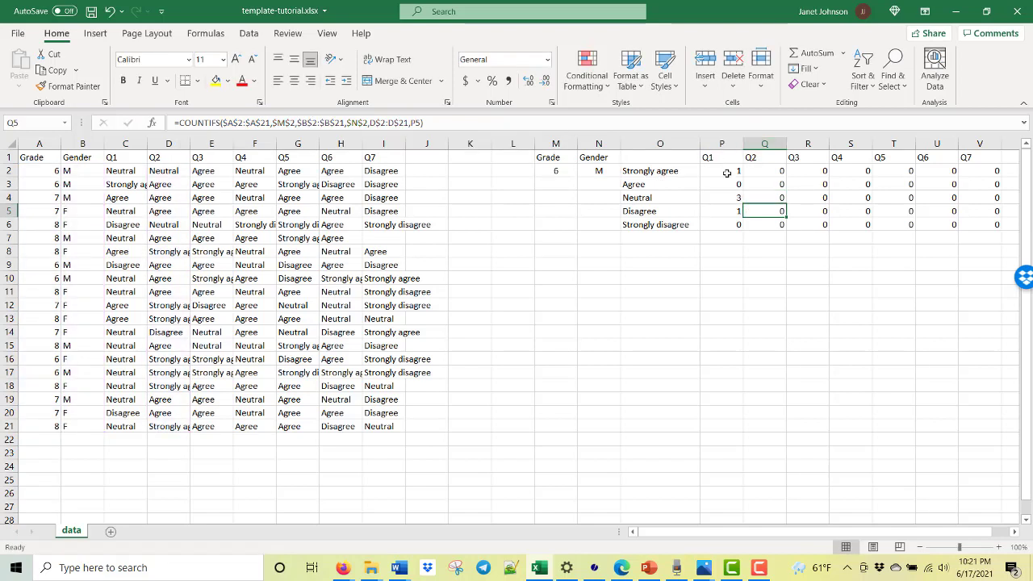
click(322, 122)
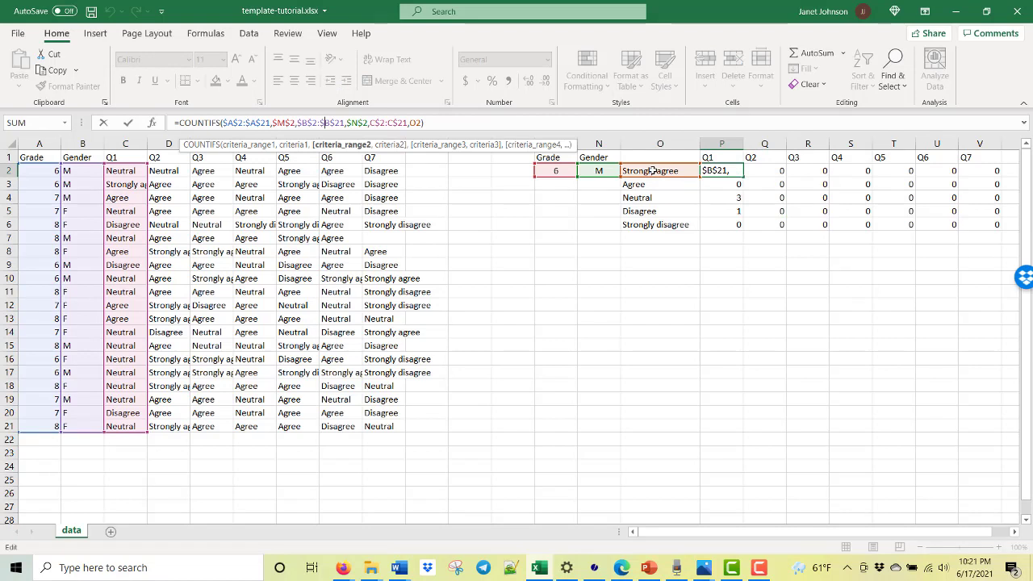
click(411, 123)
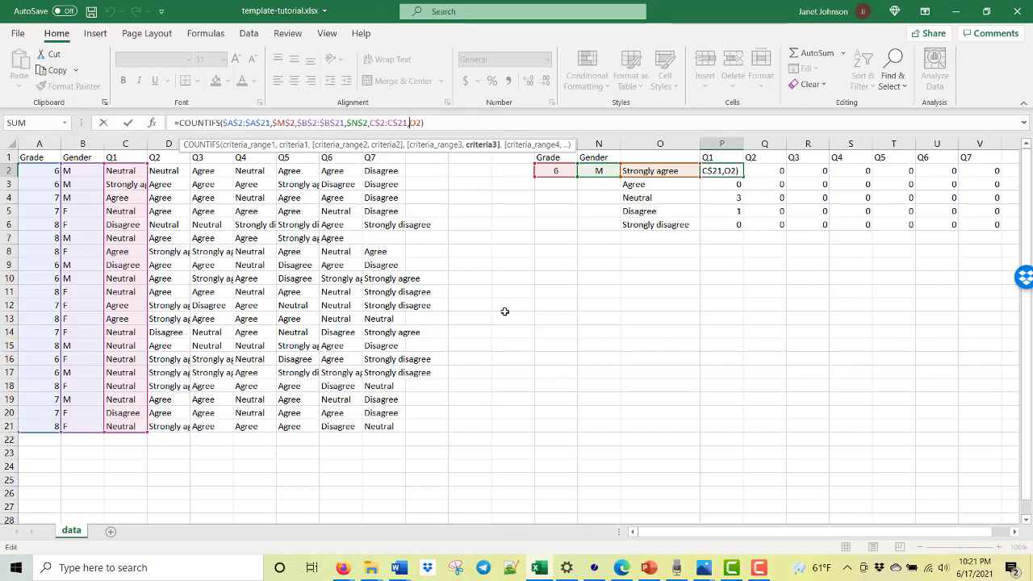
text($)
key(Return)
click(730, 171)
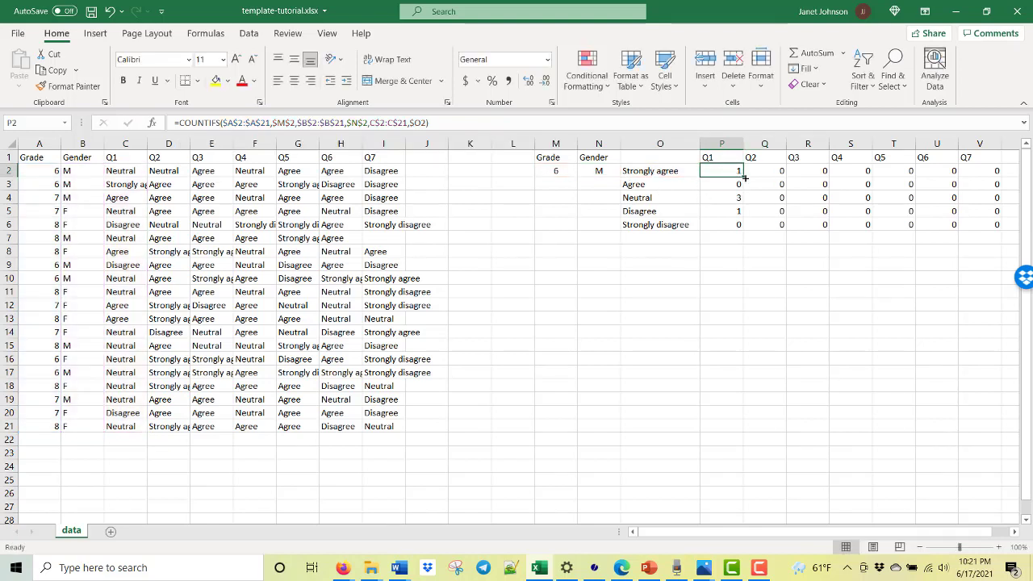
drag(743, 175, 1001, 232)
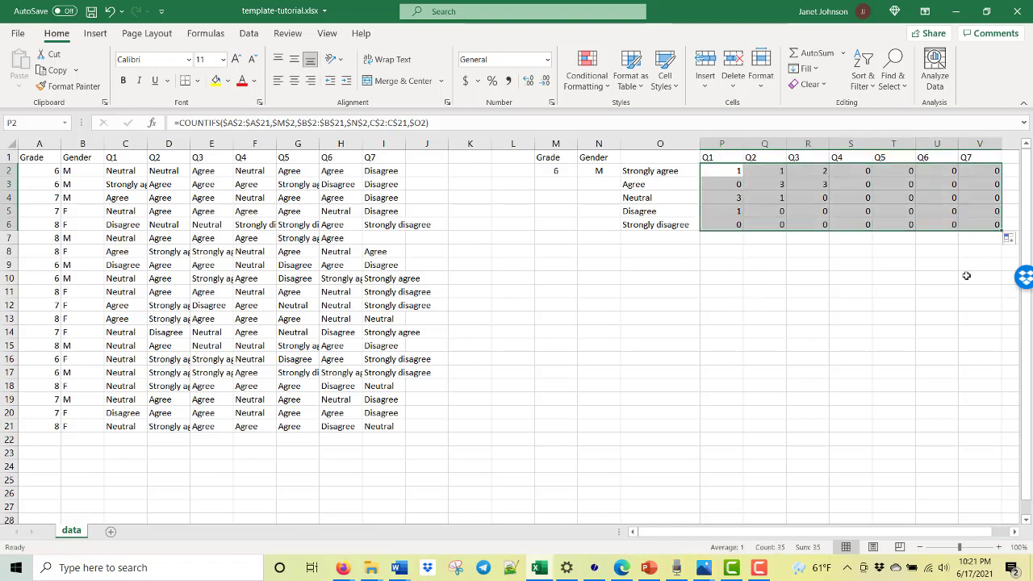
- Inspect the cell references of the COUNTIFS formula in S4 without changing it
click(852, 197)
click(365, 123)
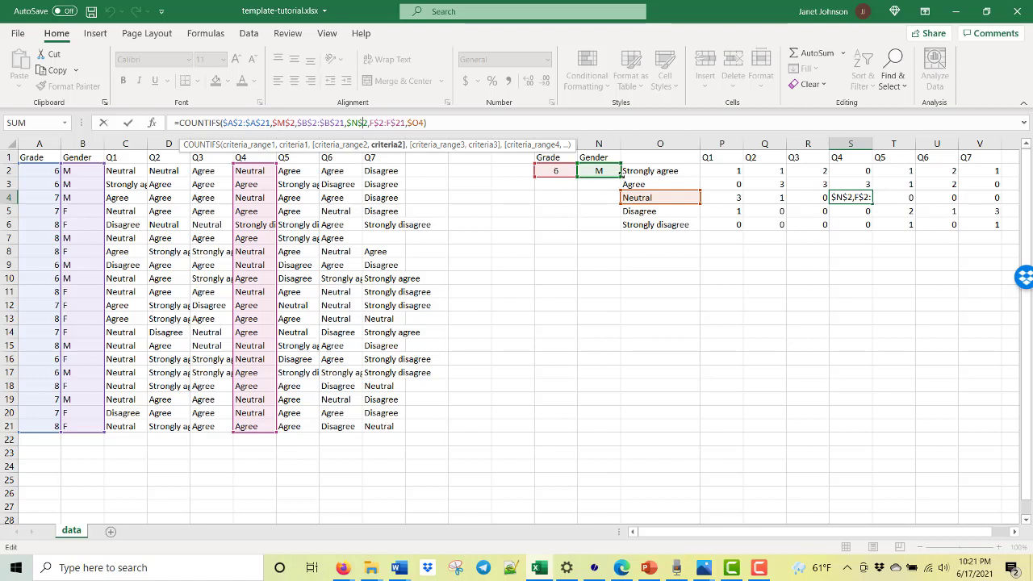
key(Return)
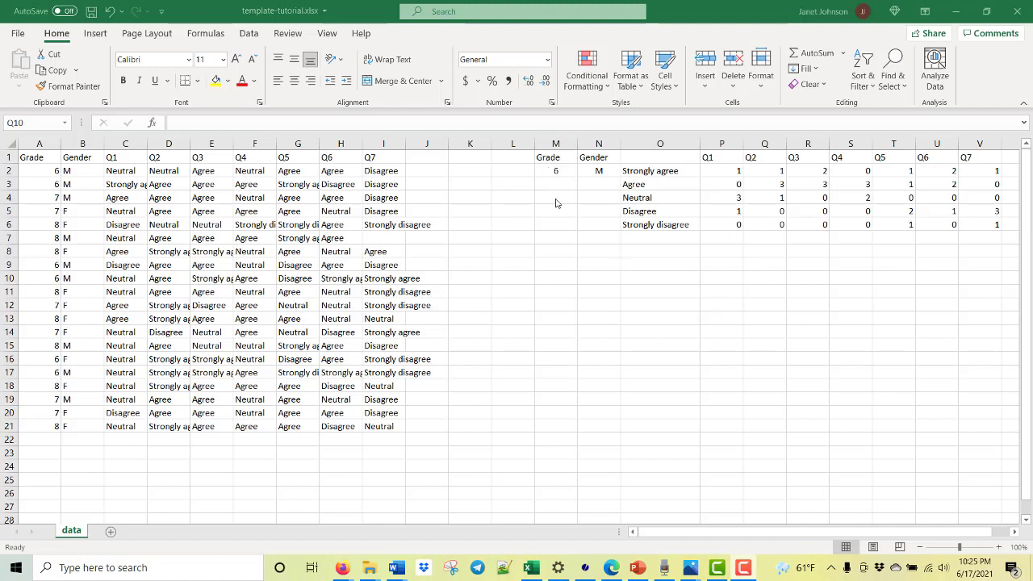
- Copy the summary table in M1:V6 and paste the copy at M9
drag(549, 157, 973, 223)
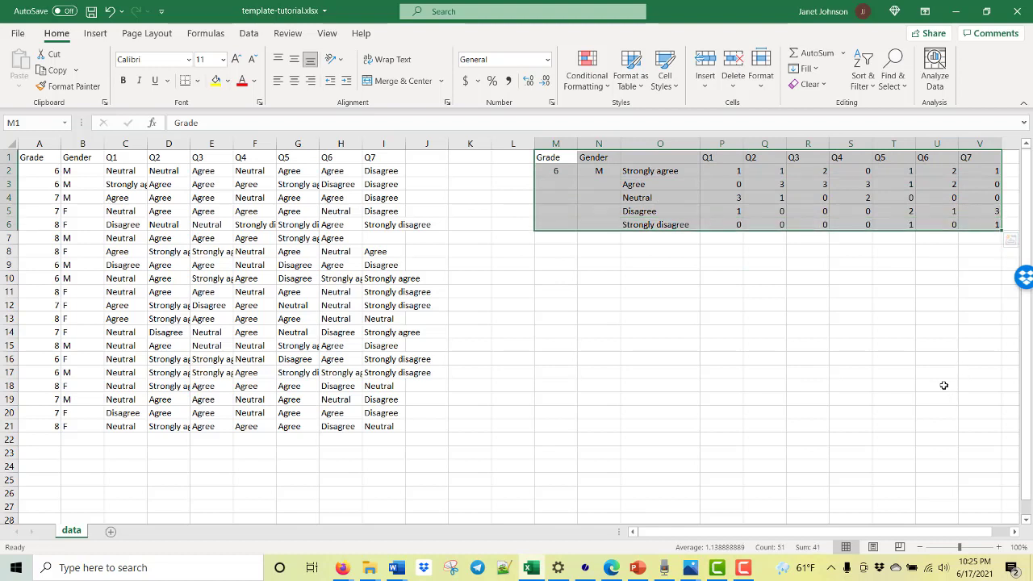
key(ctrl+c)
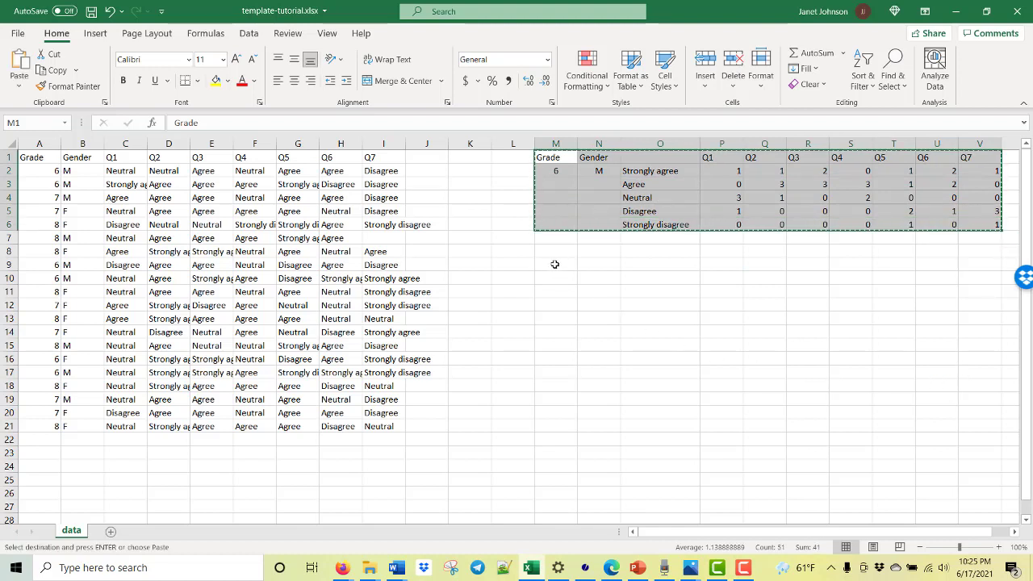
click(555, 264)
key(ctrl+v)
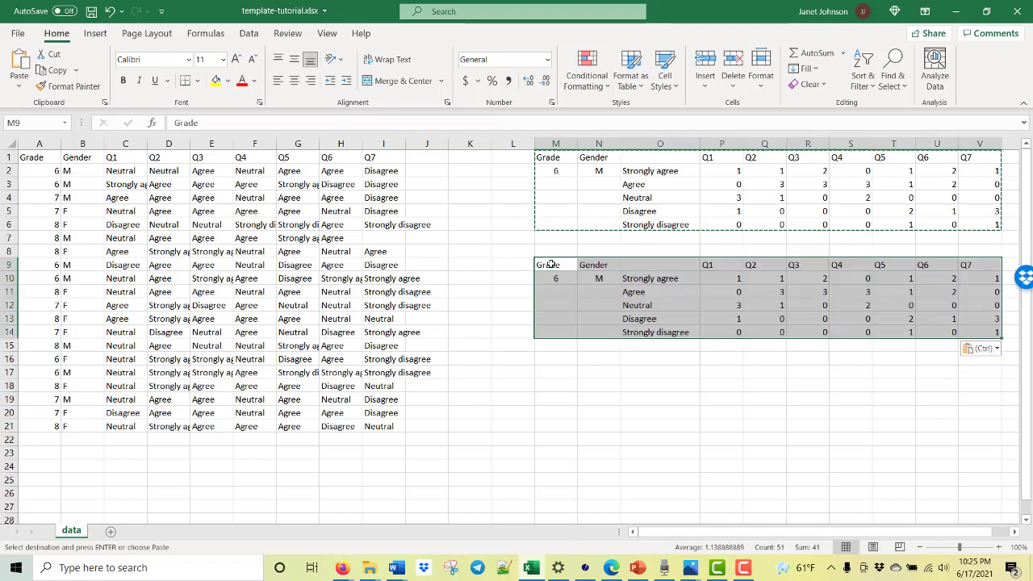
- Repoint the grade and gender criteria in P10's COUNTIFS formula to $M$10 and $N$10
click(739, 289)
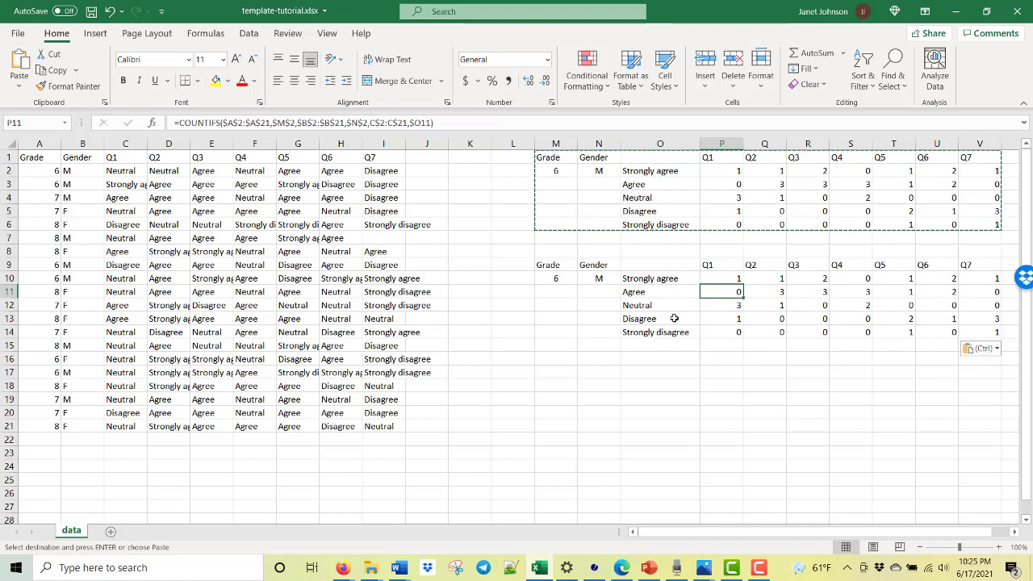
click(725, 280)
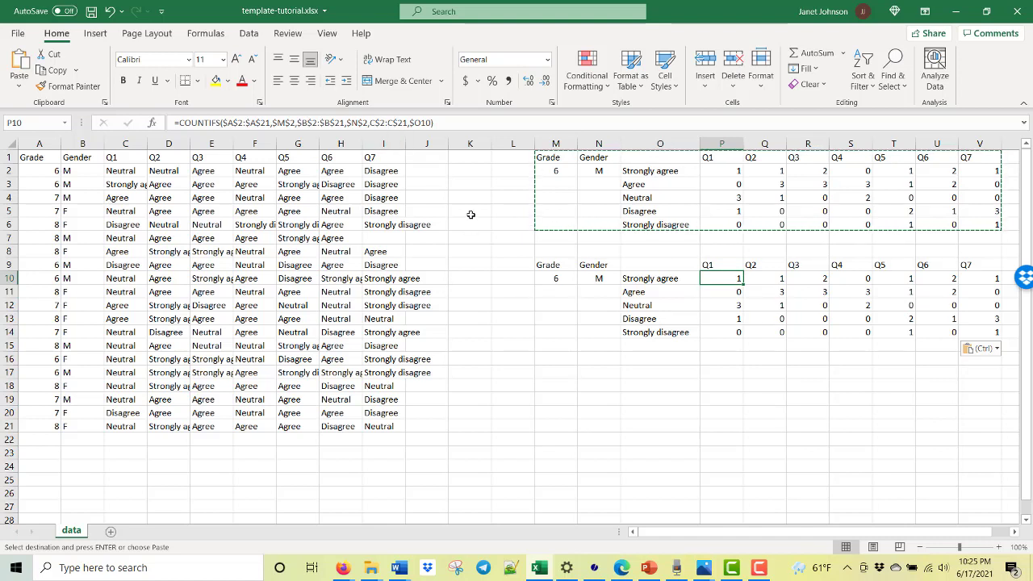
click(392, 122)
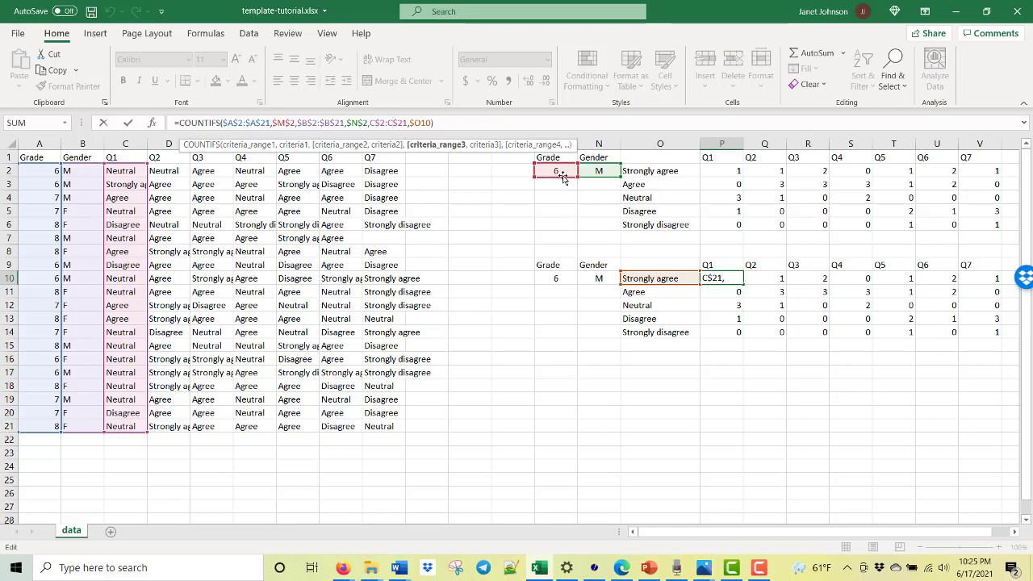
drag(565, 180, 562, 278)
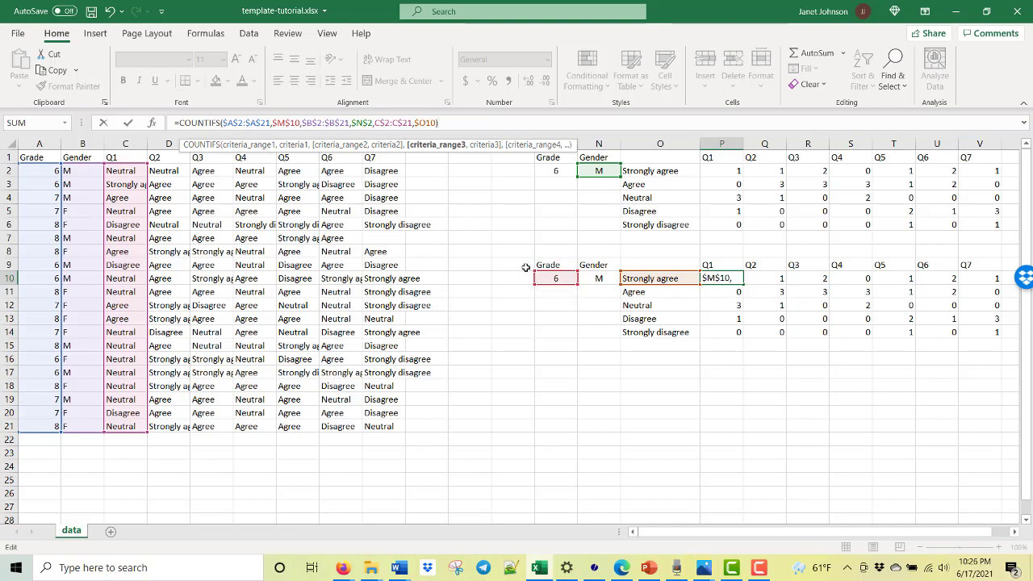
drag(610, 178, 607, 286)
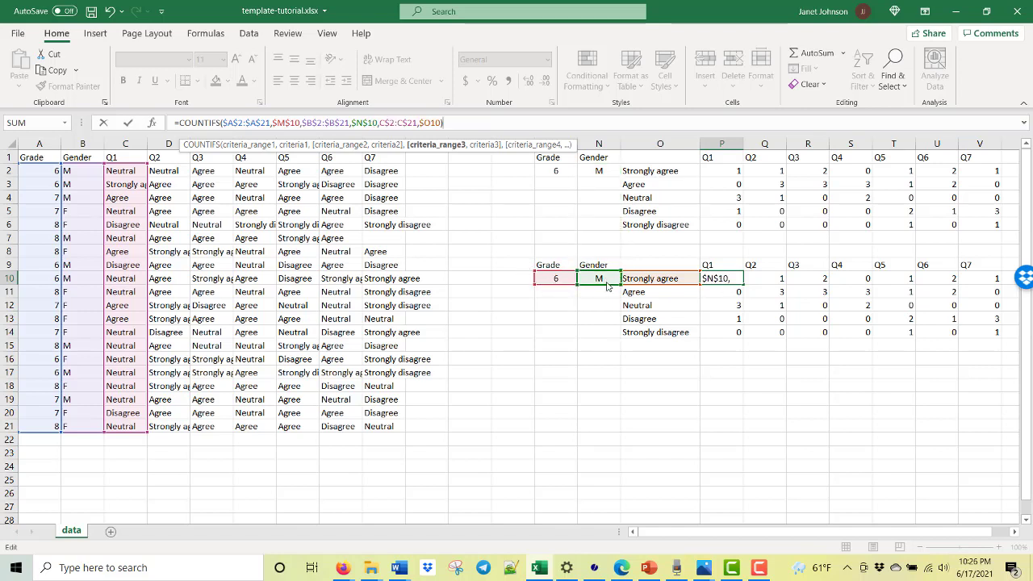
key(Return)
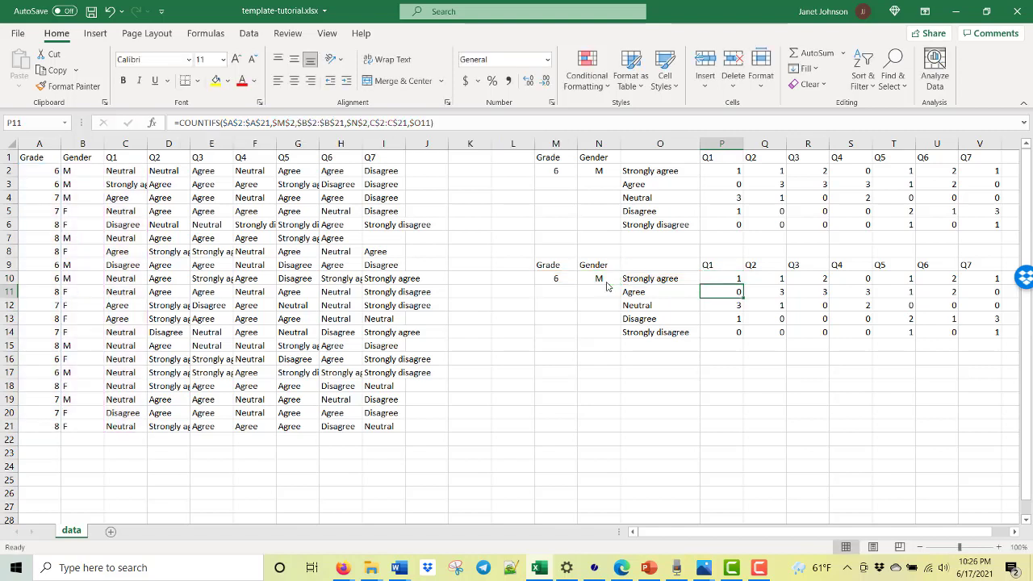
- Set the grade of the second summary table in M10 to 7
click(736, 280)
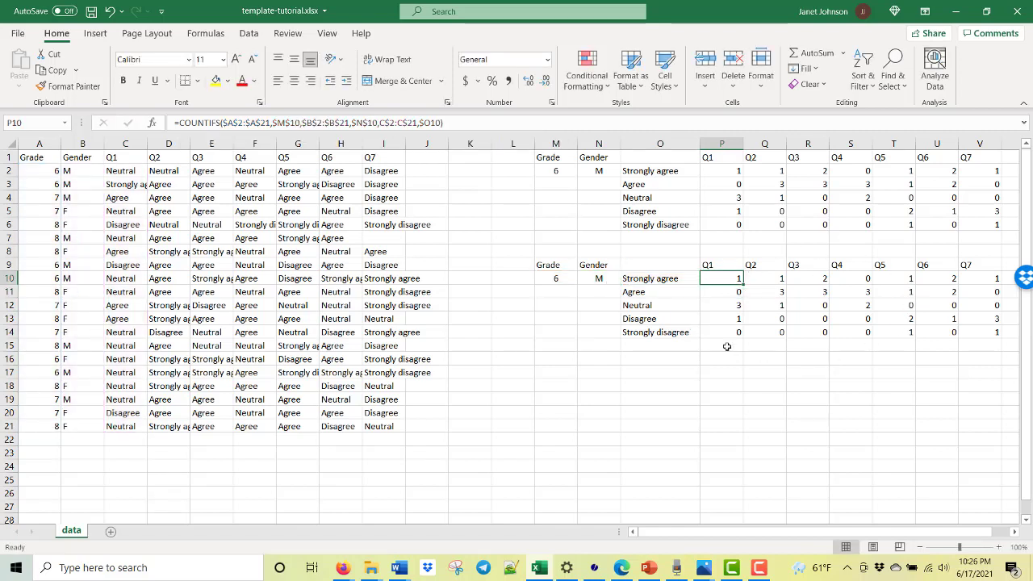
click(547, 275)
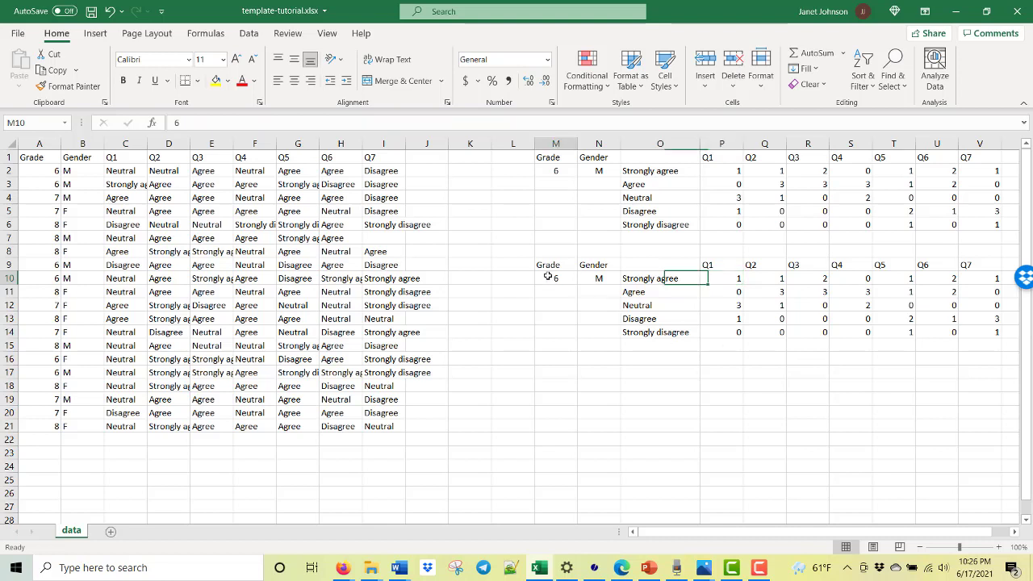
text(7)
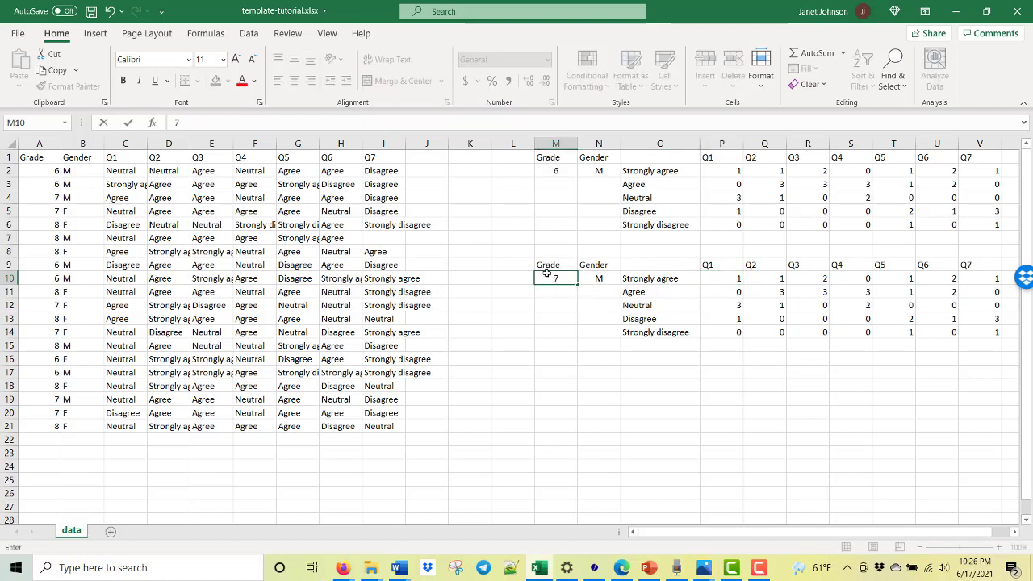
key(Return)
- Fill P10's formula down to row 14 and across to the Q7 column, covering P10:V14
click(722, 279)
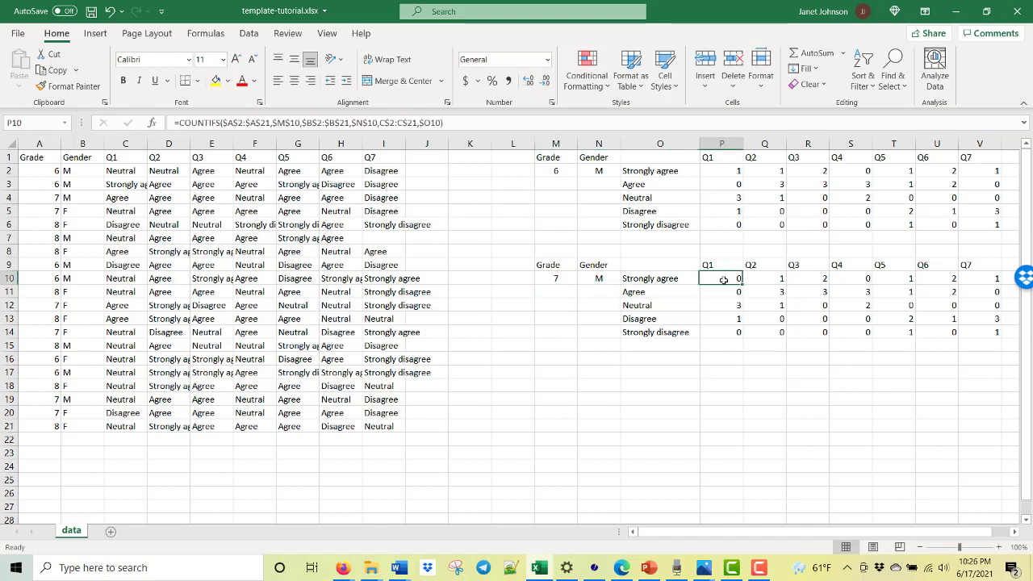
drag(743, 284, 740, 341)
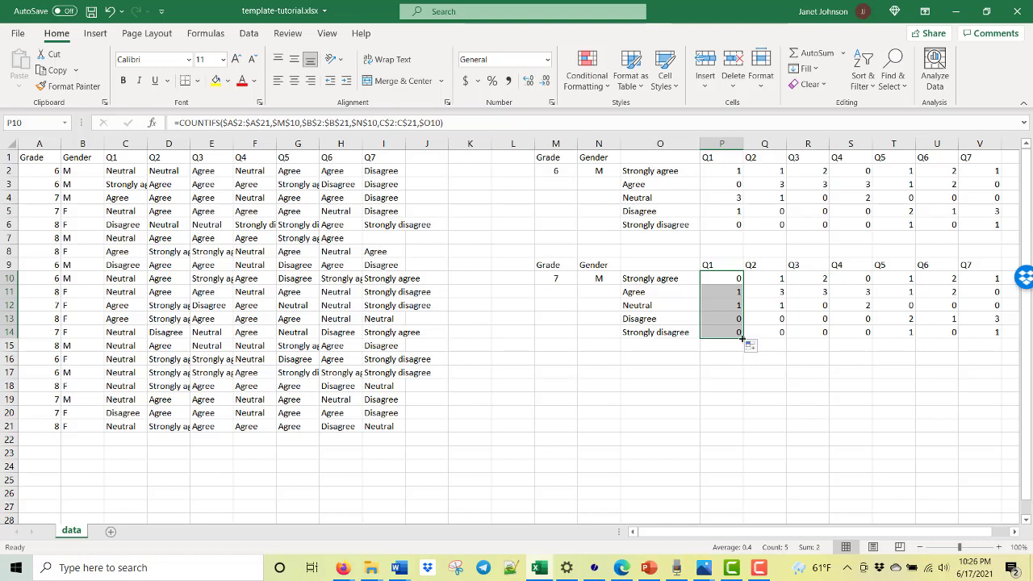
drag(741, 338, 1003, 340)
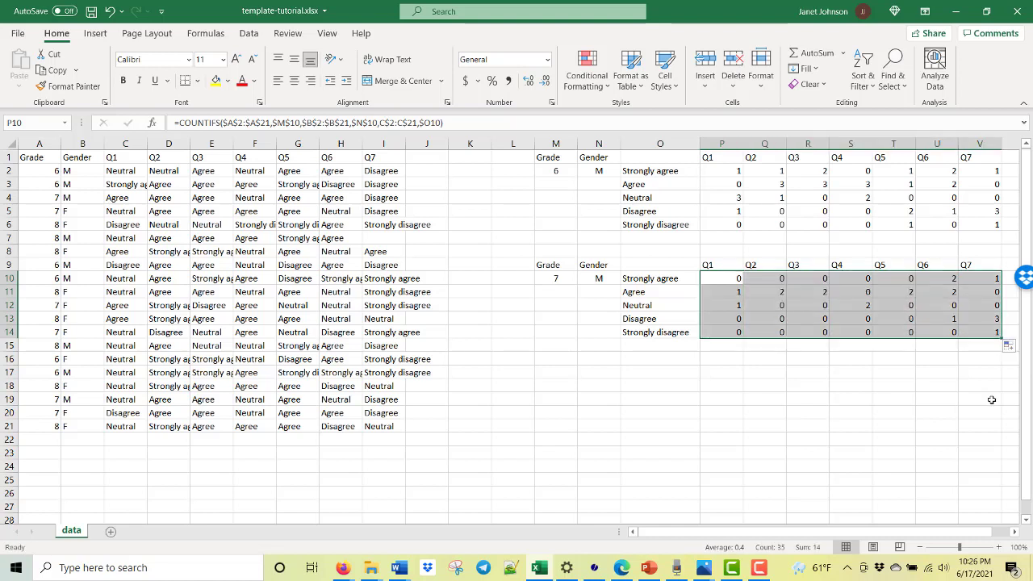
click(920, 421)
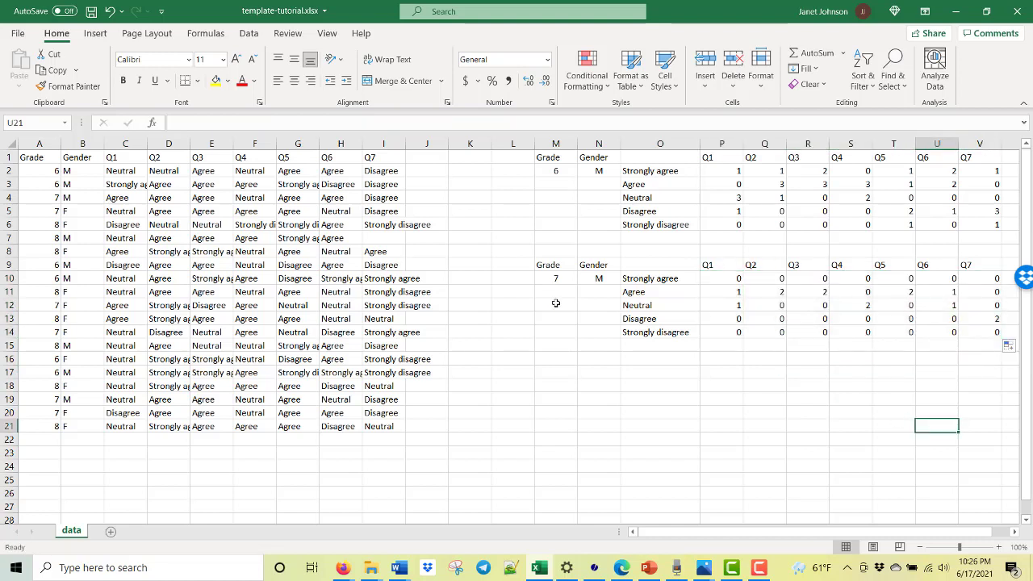
- Inspect the formulas in R11 and S12 of the second table, checking S12's references without changing them
click(813, 291)
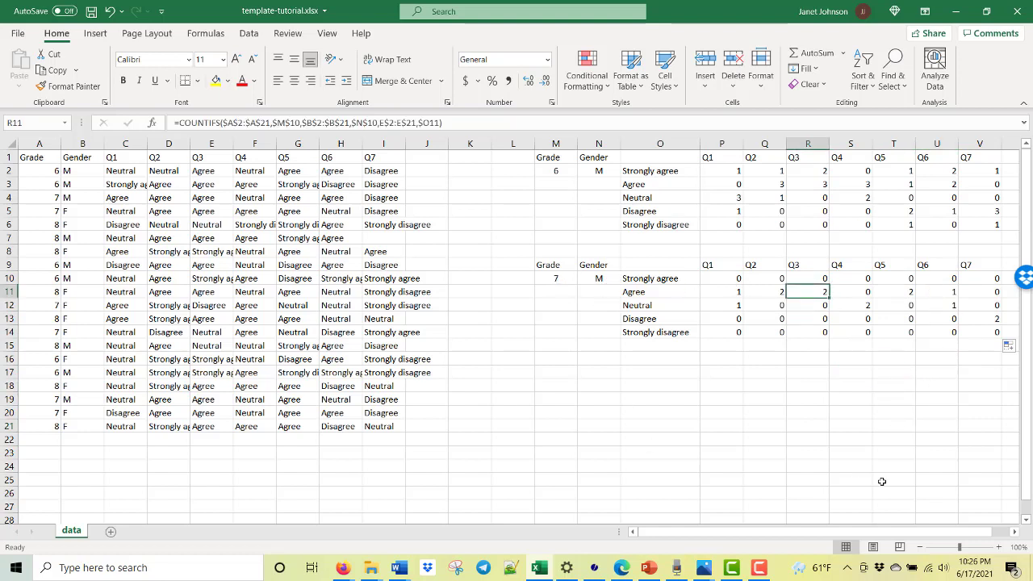
click(864, 305)
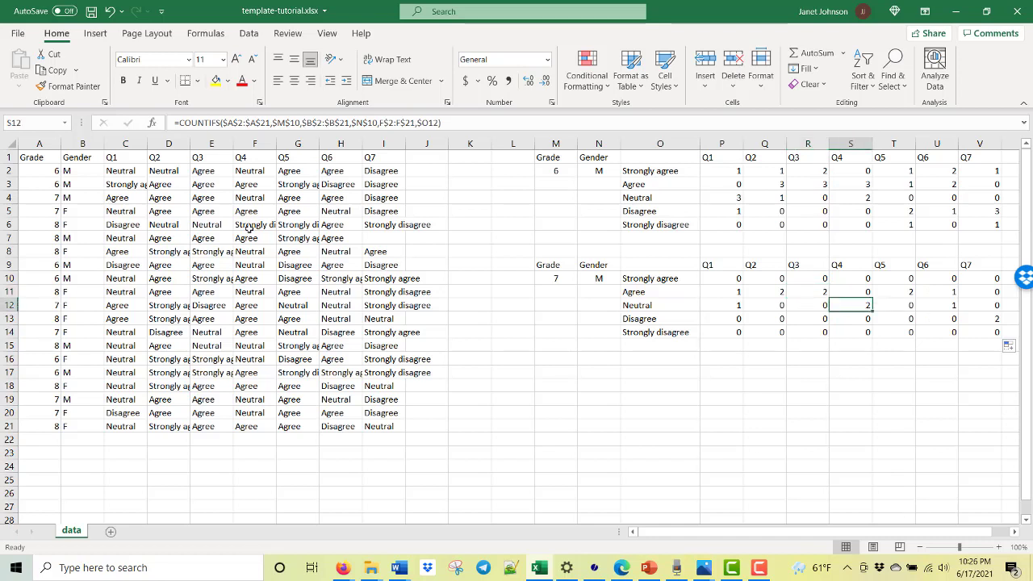
click(305, 123)
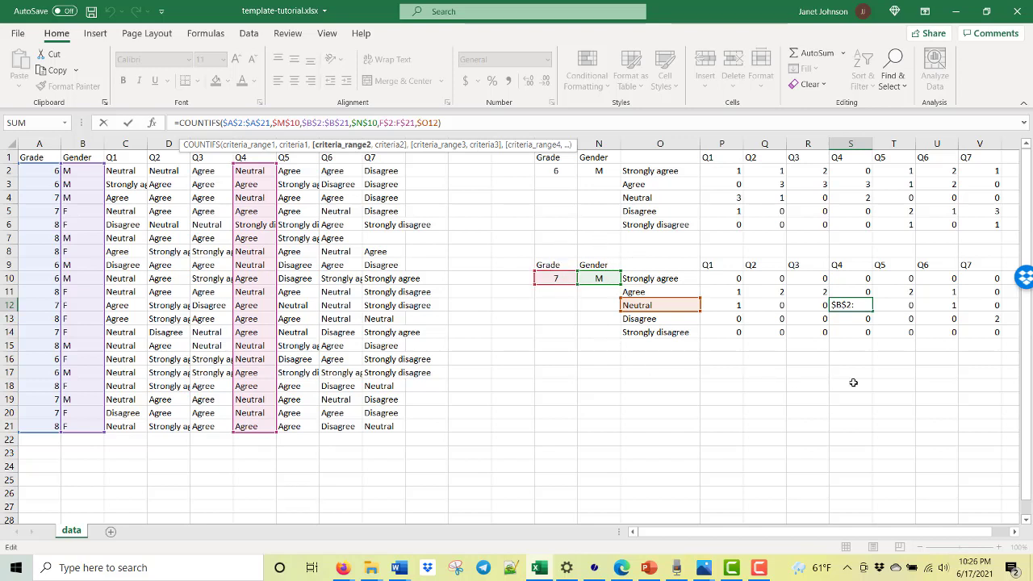
key(Return)
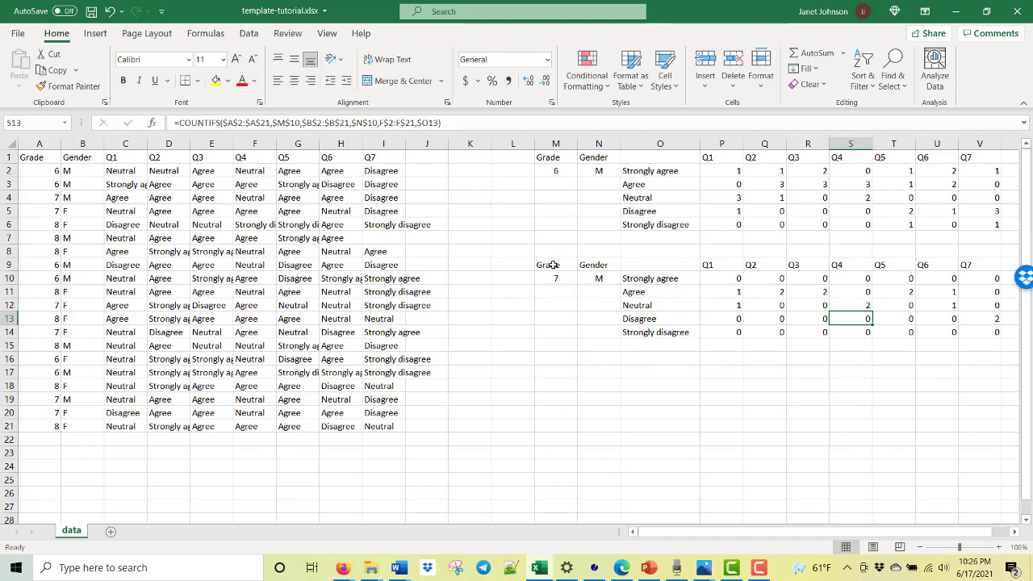
- Copy the second summary table in M9:V14 and paste the copy at M16
drag(552, 264, 972, 331)
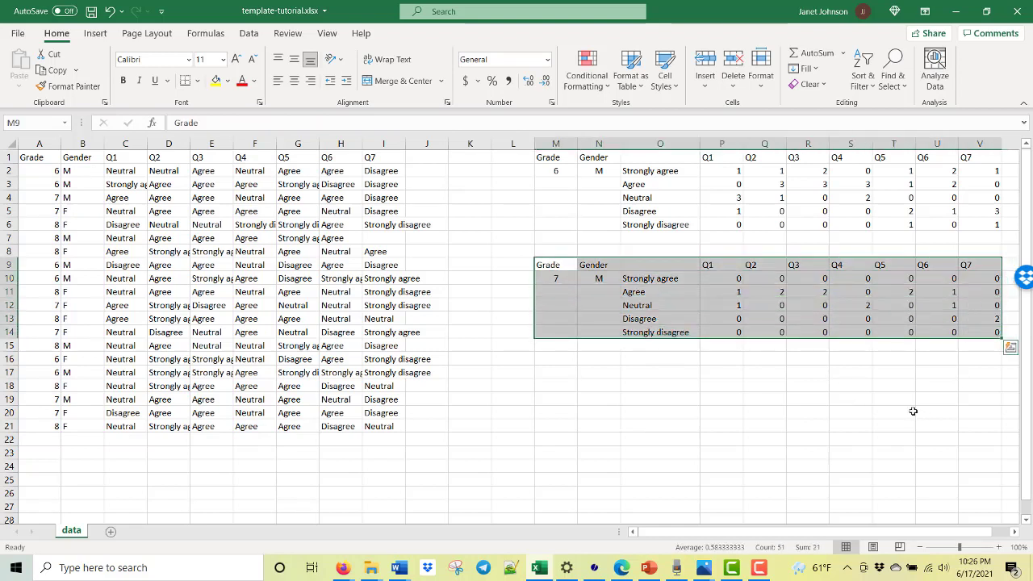
key(ctrl+c)
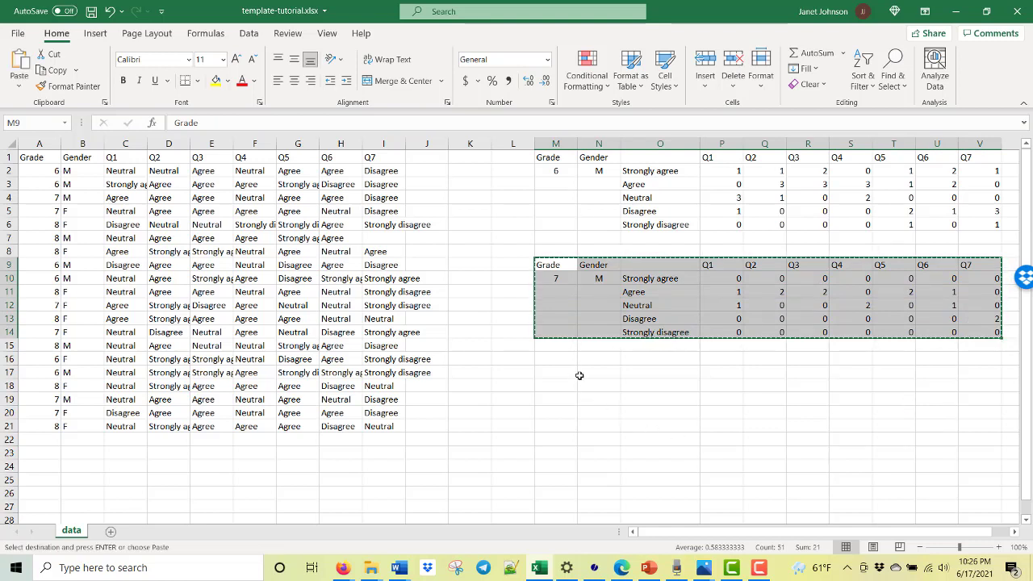
click(553, 358)
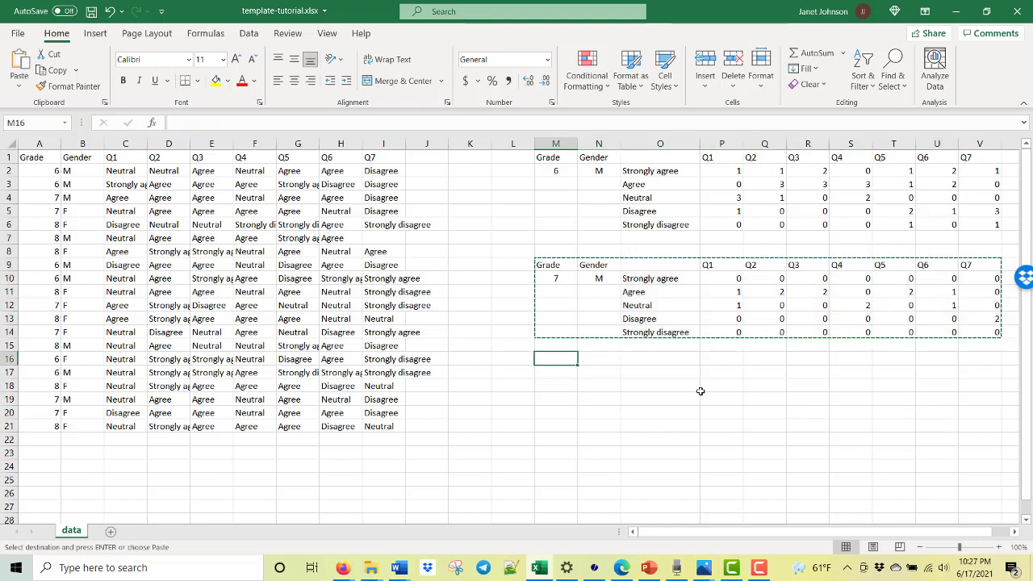
key(ctrl+v)
- Repoint the grade and gender criteria in P17's formula to $M$17 and $N$17 and fill it through P17:V21
double_click(732, 376)
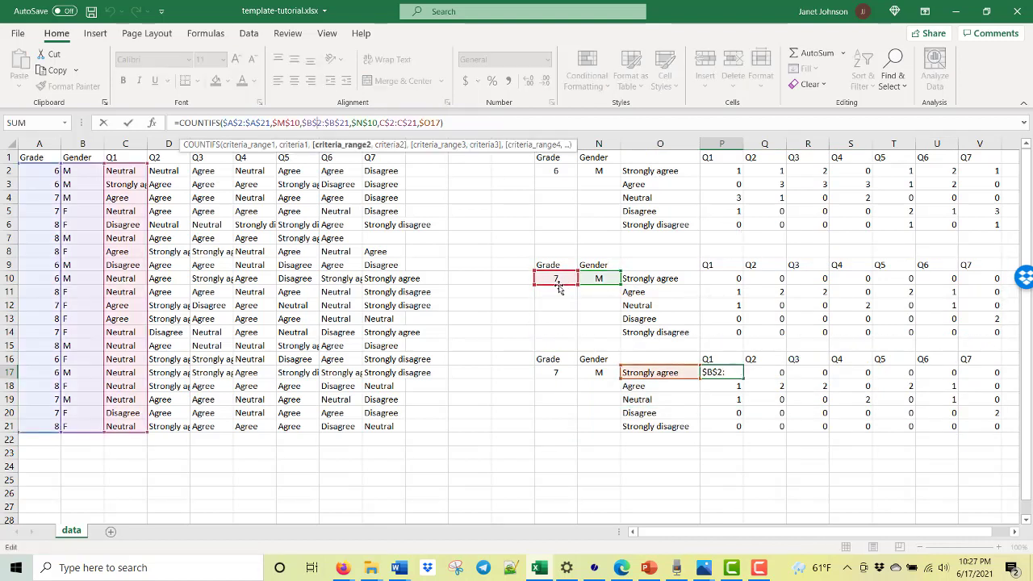
drag(559, 288, 562, 372)
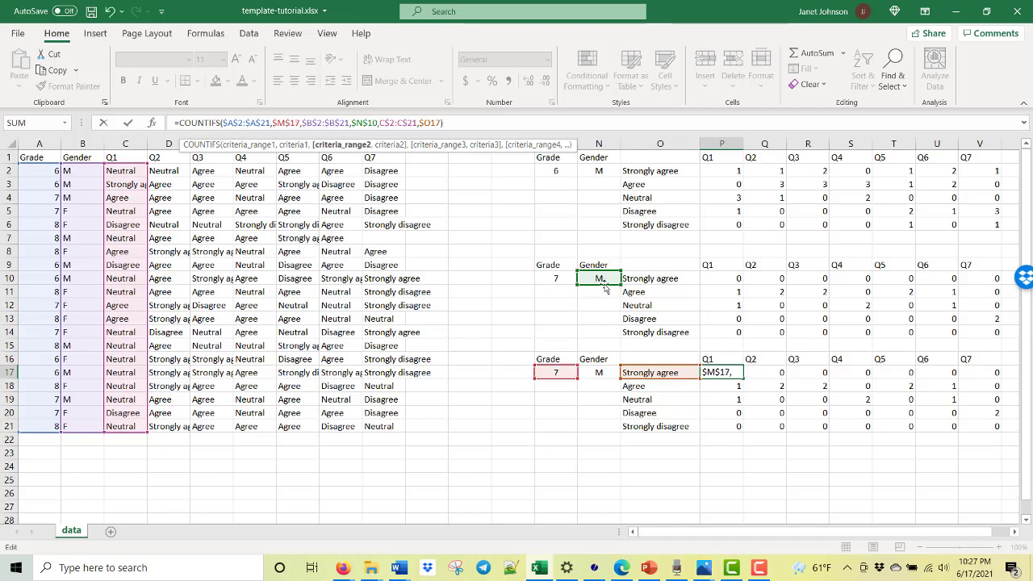
drag(603, 286, 602, 377)
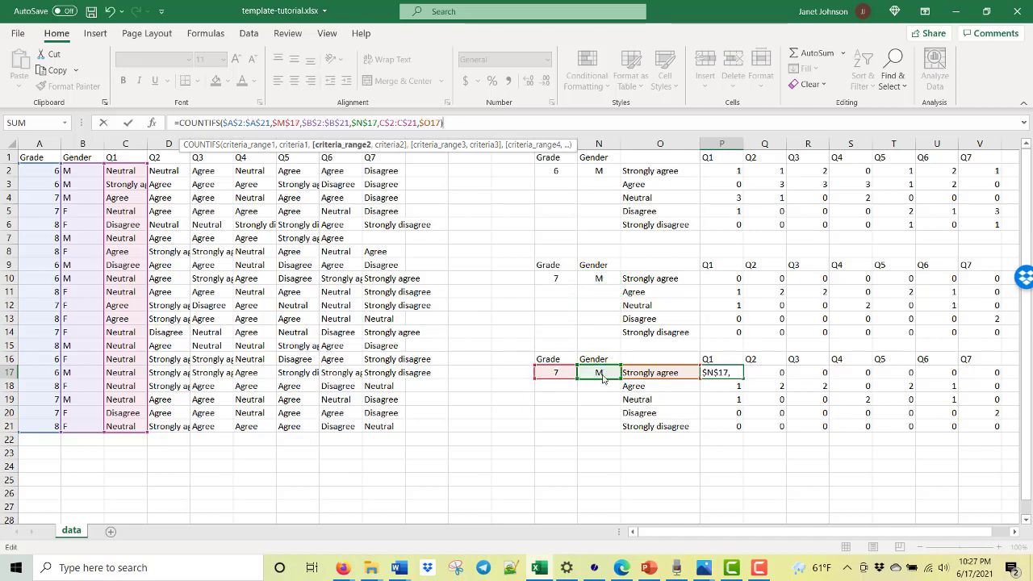
key(Return)
click(726, 372)
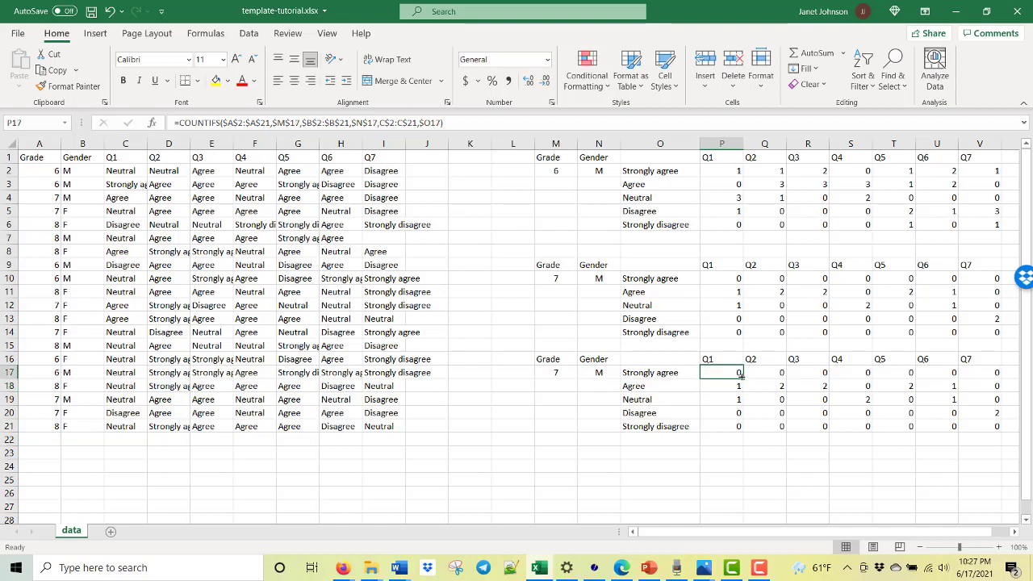
drag(742, 379, 1007, 430)
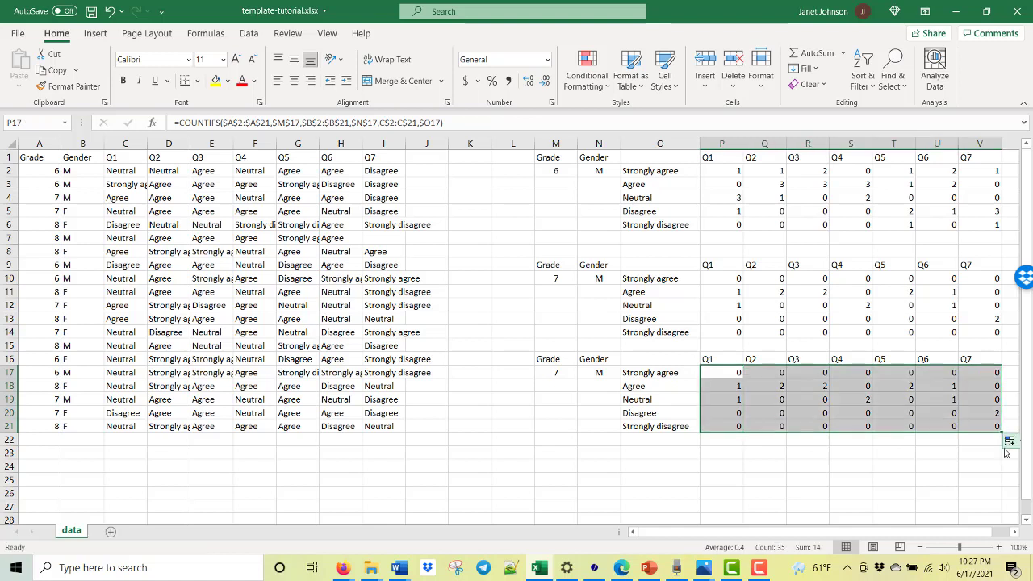
- Set the third table's grade in M17 to 6 and its gender in N17 to F
click(558, 372)
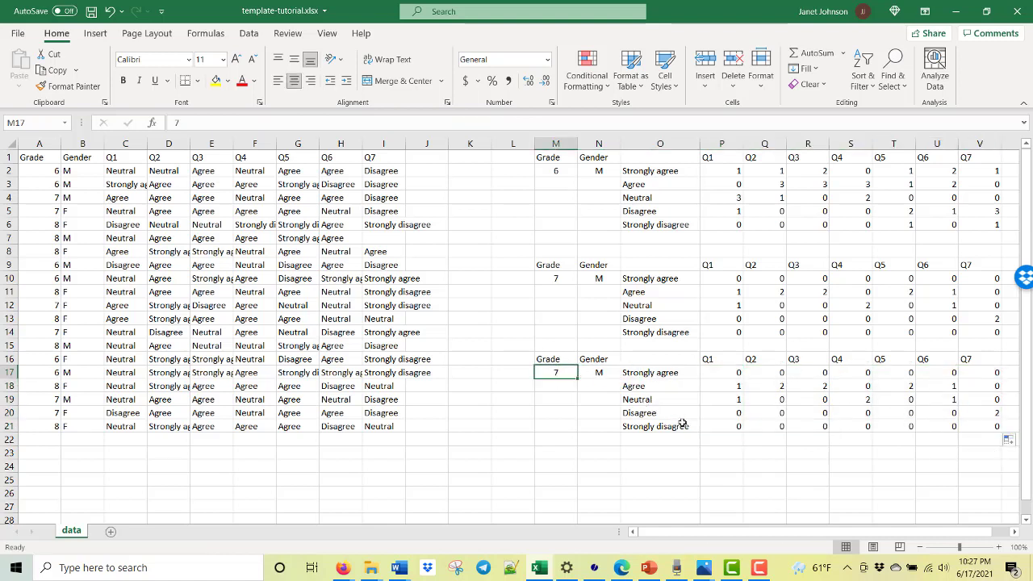
text(6)
click(596, 373)
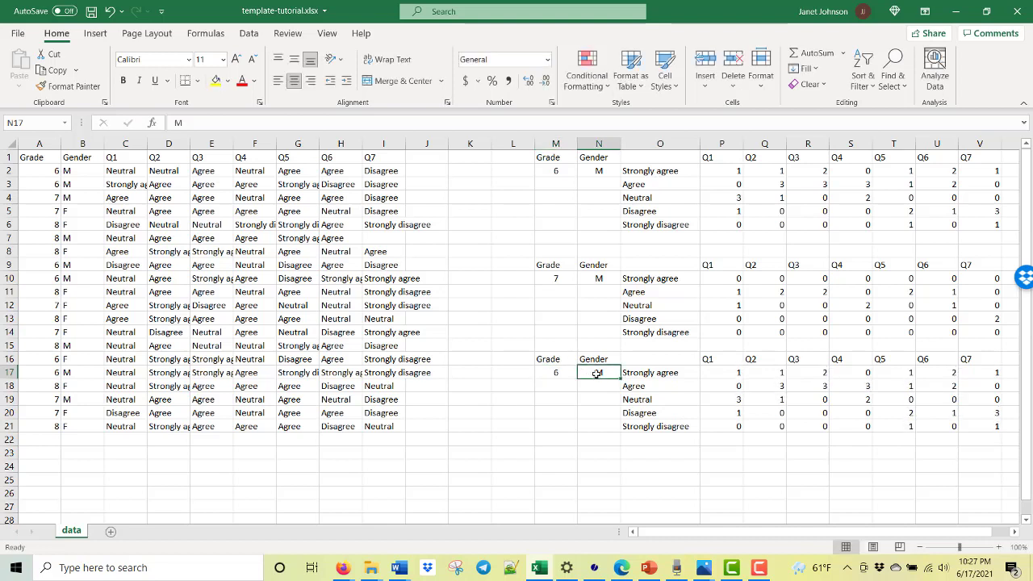
text(F)
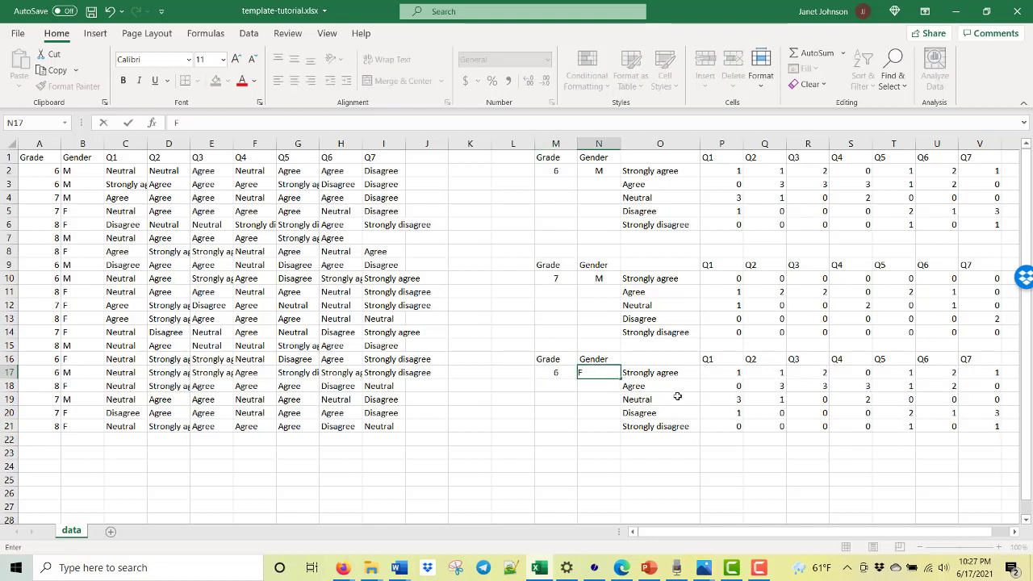
key(Return)
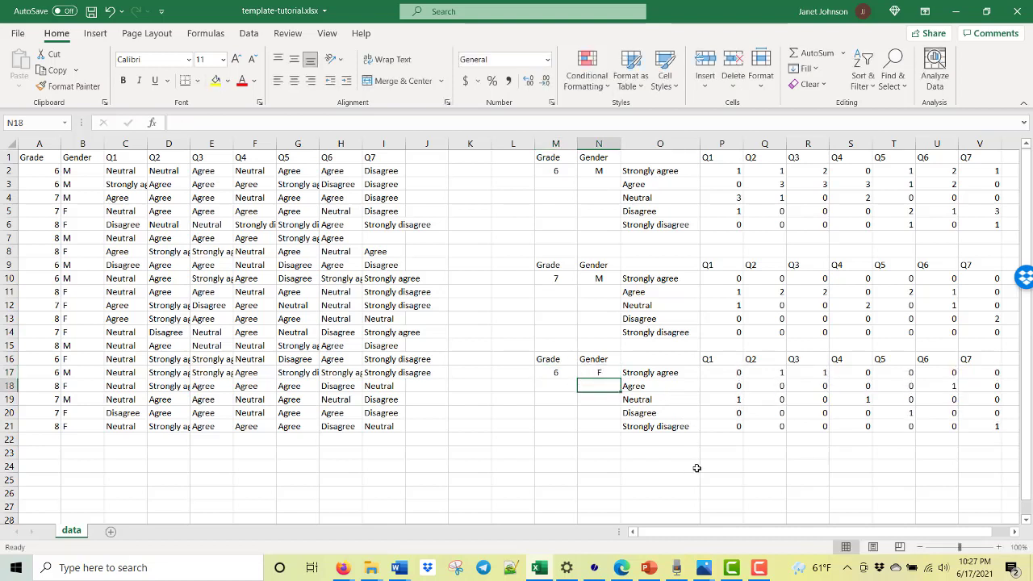
click(696, 468)
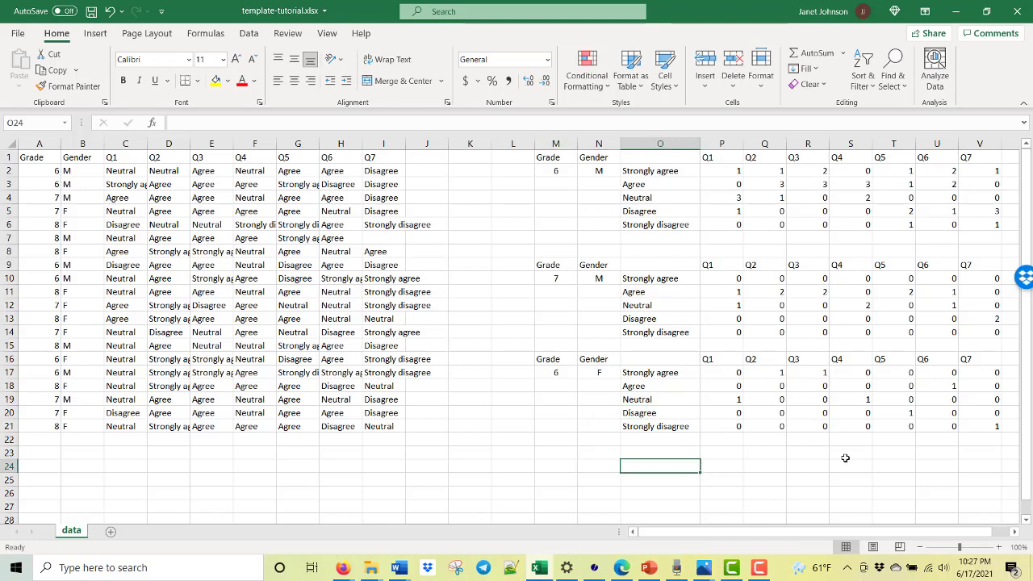